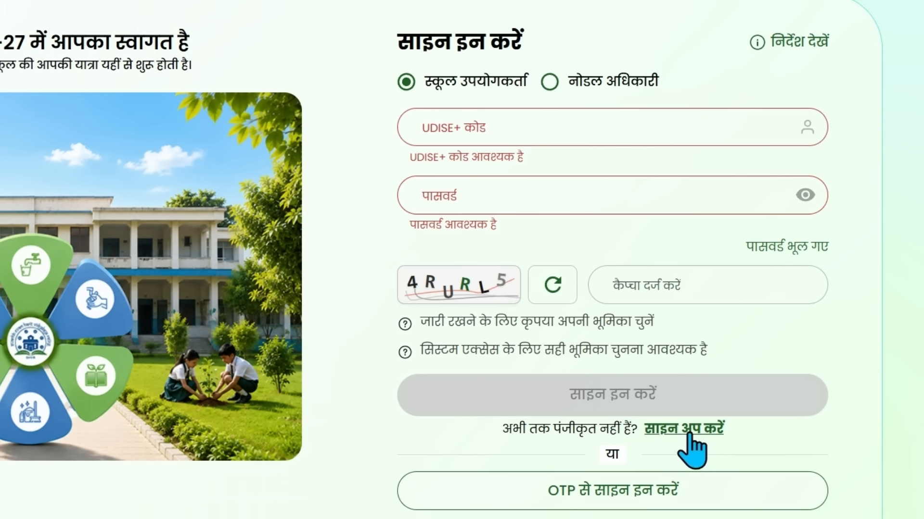
- Sign up as a new school user, submitting the UDISE+ code and mobile number and verifying them with the OTP
{"action": "left_click", "coordinate": [688, 432]}
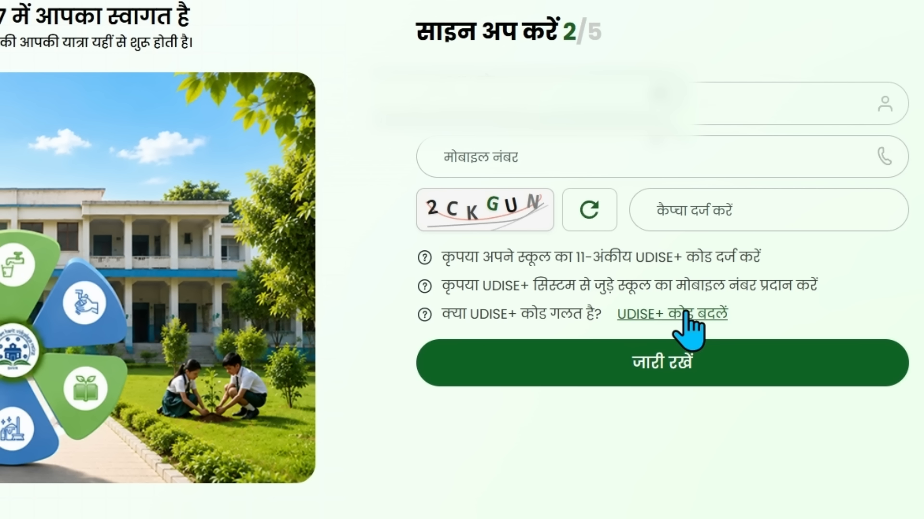
{"action": "left_click", "coordinate": [648, 368]}
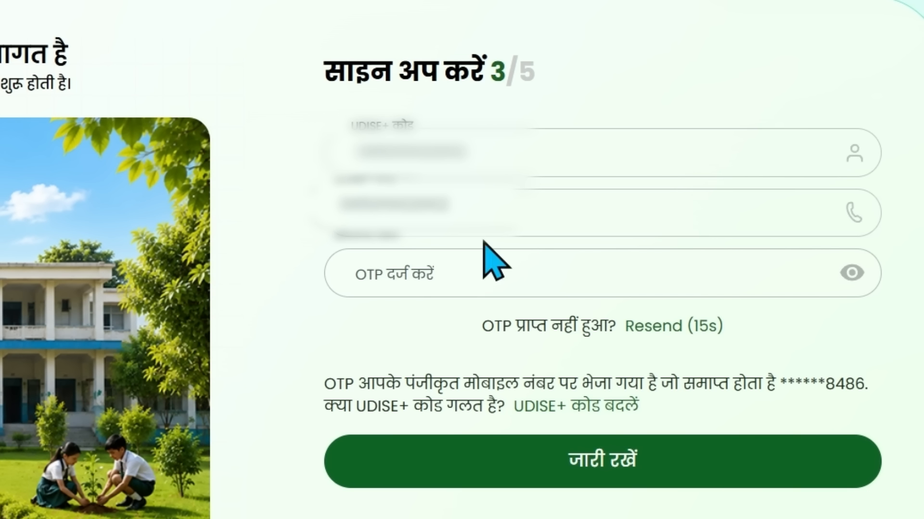
{"action": "left_click", "coordinate": [368, 278]}
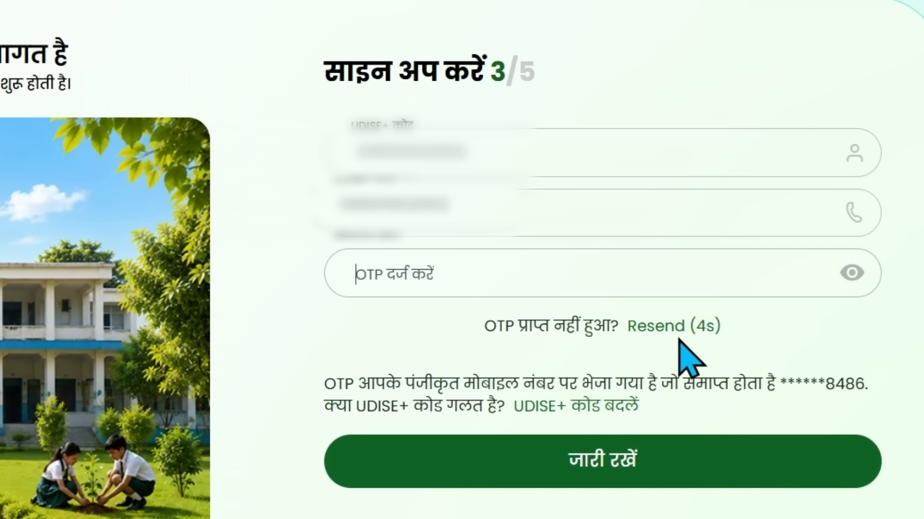
{"action": "left_click", "coordinate": [604, 495]}
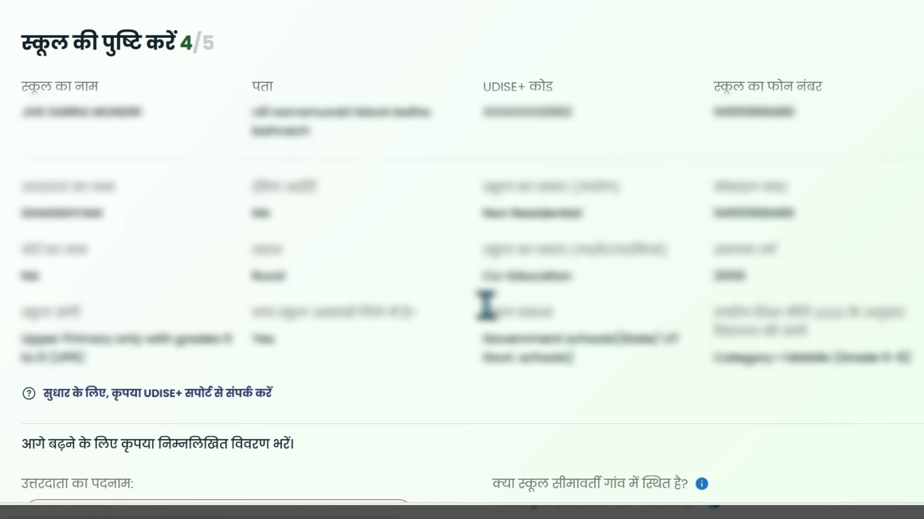
- Set the respondent's designation (उत्तरदाता का पदनाम) to प्रधानाचार्य / प्रधानाध्यापक on the school verification page
{"action": "scroll", "coordinate": [561, 478], "scroll_direction": "down", "scroll_amount": 8}
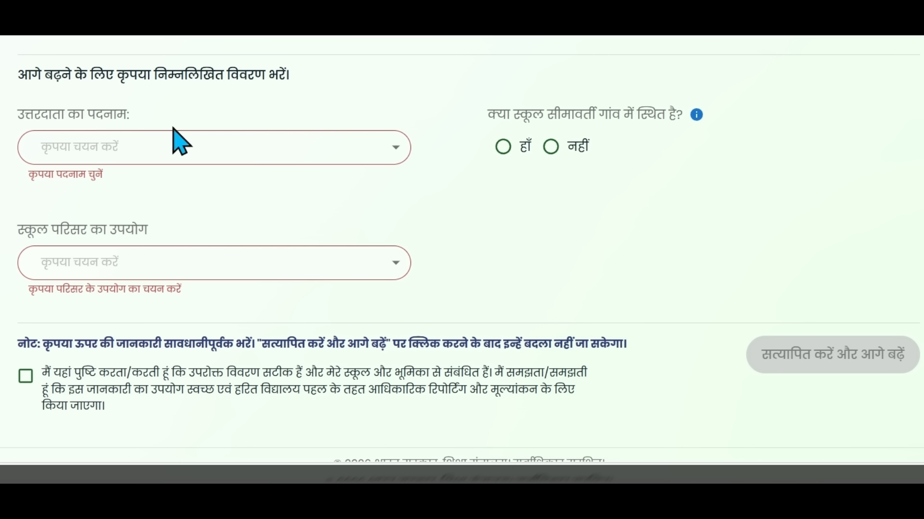
{"action": "left_click", "coordinate": [152, 153]}
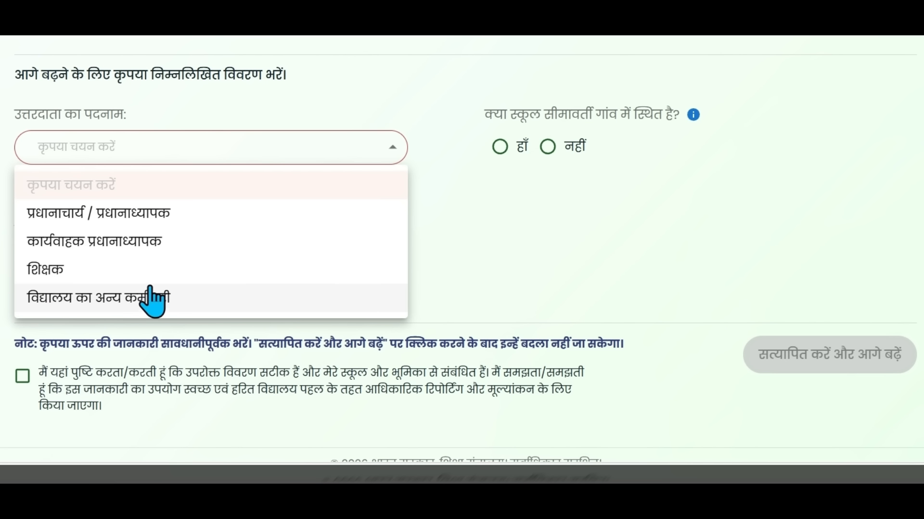
{"action": "left_click", "coordinate": [118, 214]}
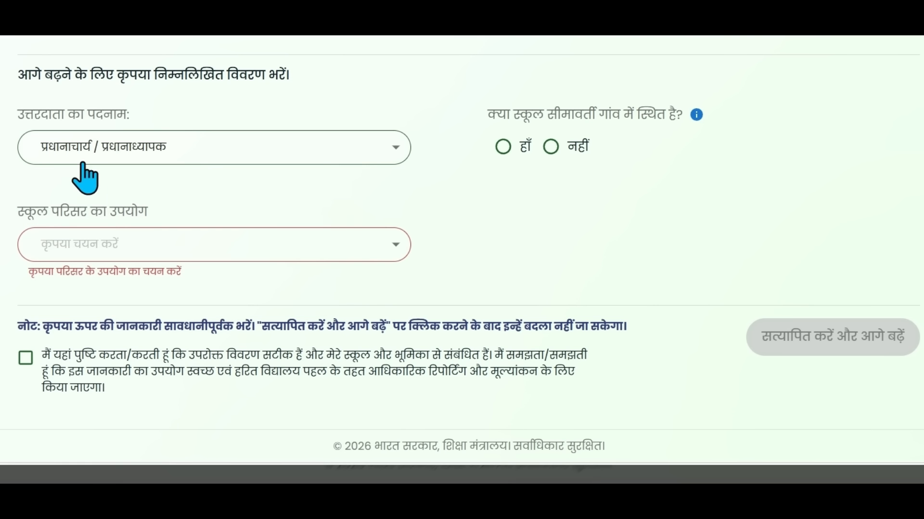
- Try the designations कार्यवाहक प्रधानाध्यापक, शिक्षक and विद्यालय का अन्य कर्मचारी, ending on प्रधानाचार्य / प्रधानाध्यापक
{"action": "left_click", "coordinate": [128, 152]}
{"action": "left_click", "coordinate": [140, 242]}
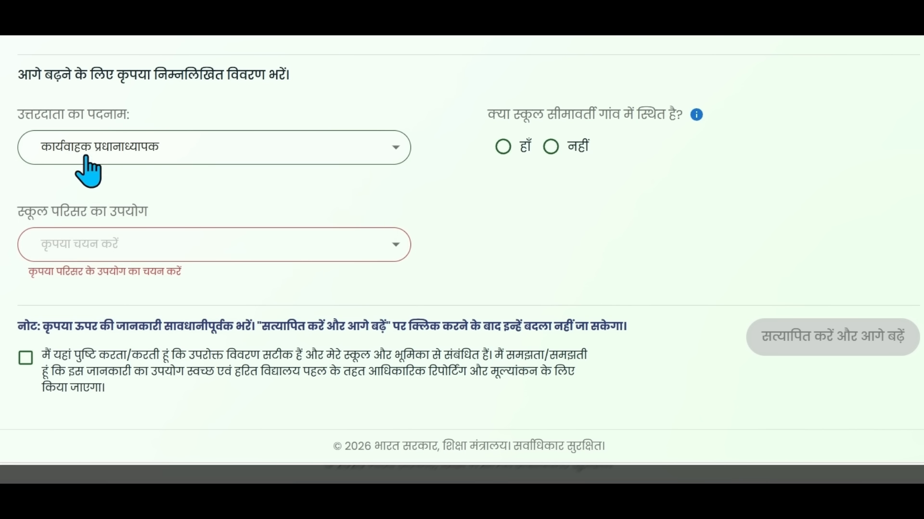
{"action": "left_click", "coordinate": [130, 153]}
{"action": "left_click", "coordinate": [123, 270]}
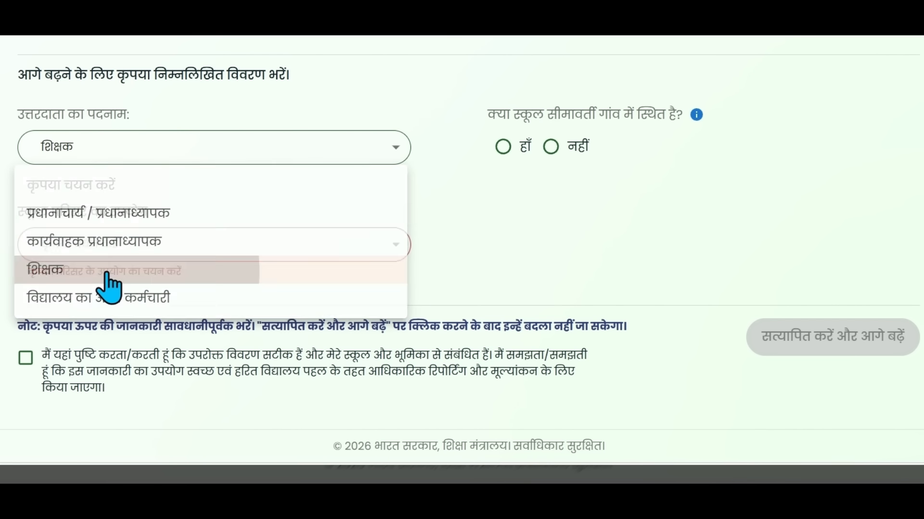
{"action": "left_click", "coordinate": [102, 151]}
{"action": "left_click", "coordinate": [82, 299]}
{"action": "left_click", "coordinate": [113, 156]}
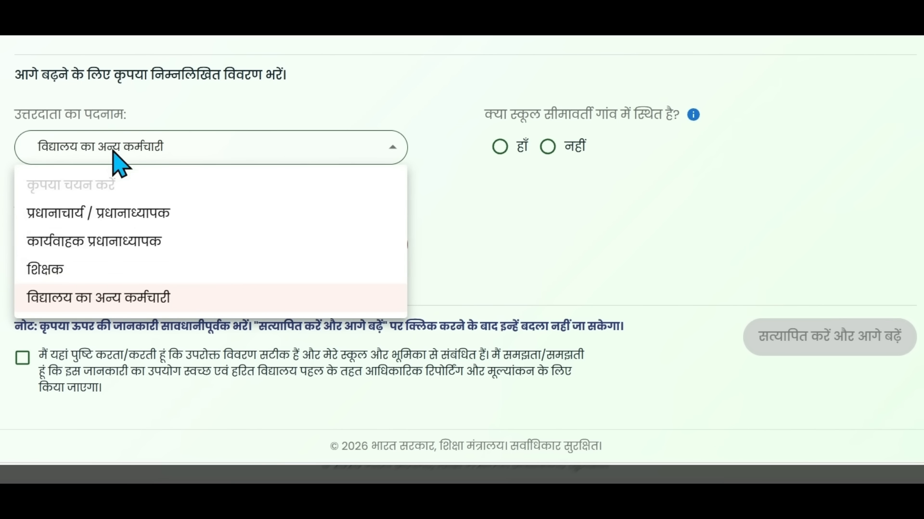
{"action": "left_click", "coordinate": [98, 215]}
{"action": "left_click", "coordinate": [144, 153]}
{"action": "left_click", "coordinate": [115, 241]}
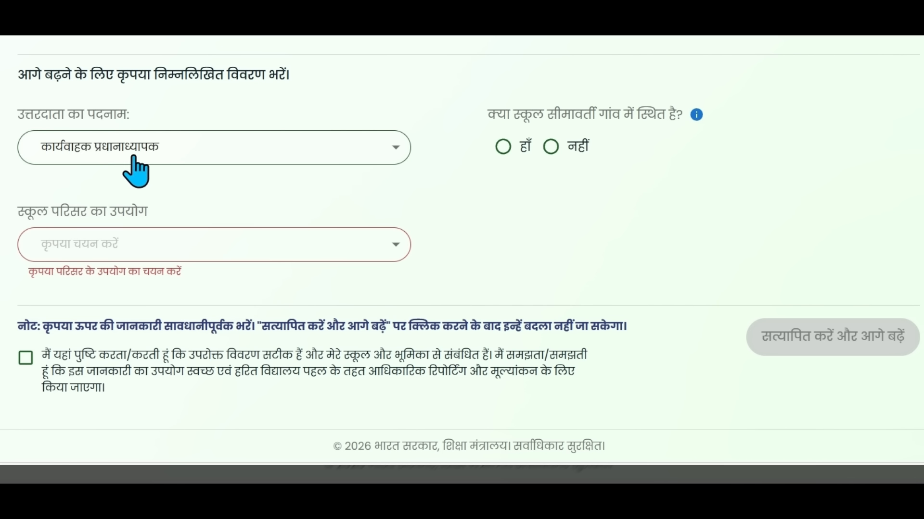
{"action": "left_click", "coordinate": [155, 153]}
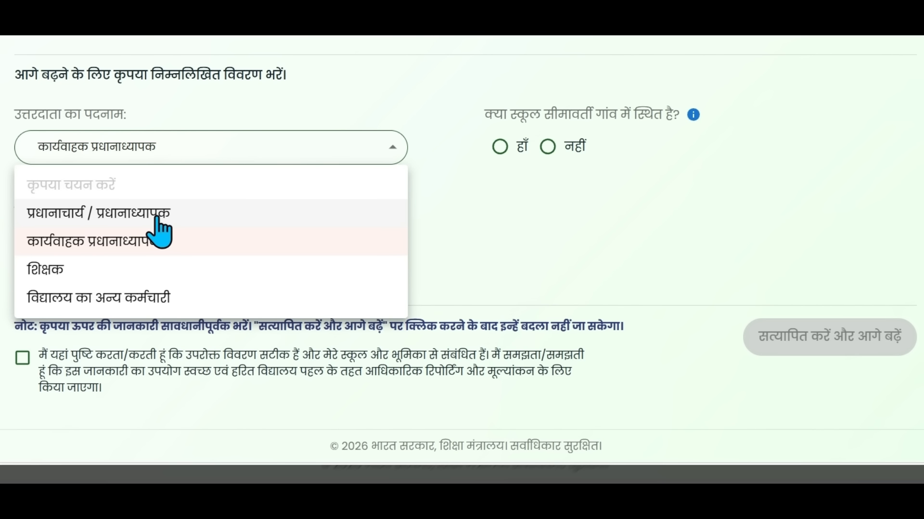
{"action": "left_click", "coordinate": [147, 211]}
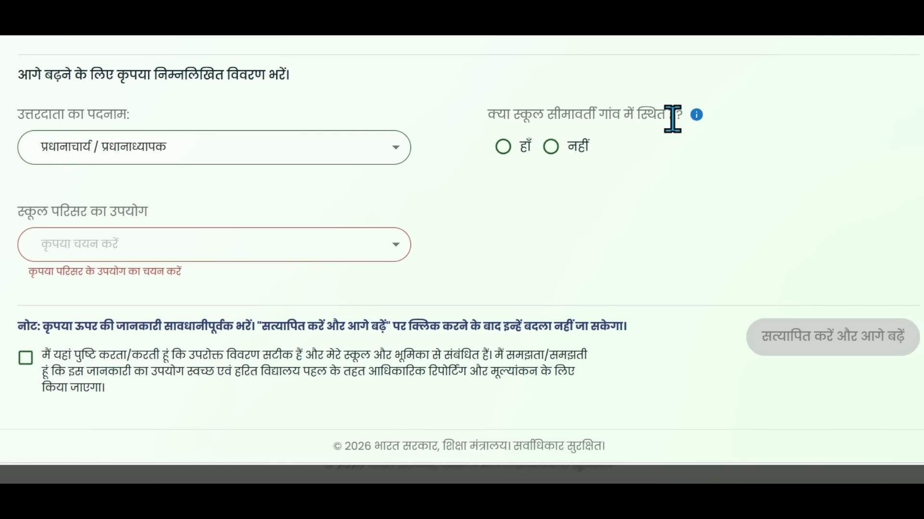
- Answer नहीं to the question whether the school is located in a border village
{"action": "left_click", "coordinate": [551, 148]}
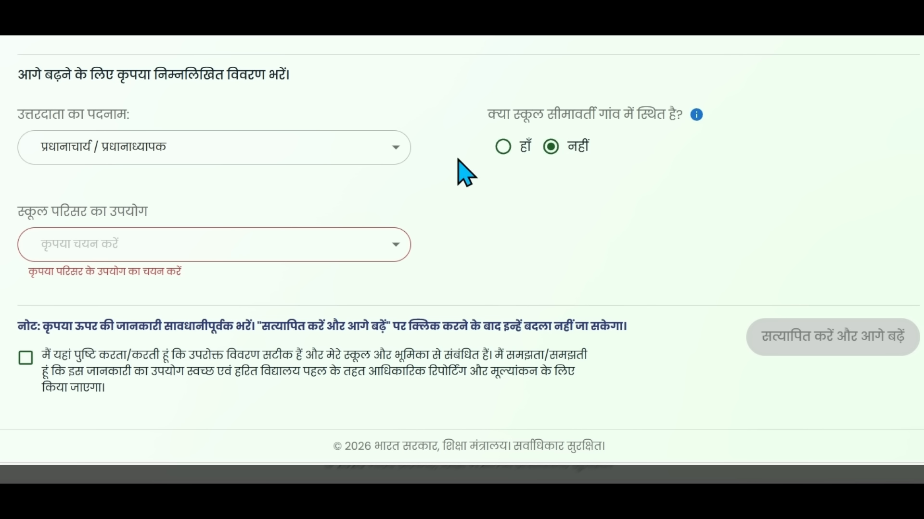
- Try the school campus use options for one school on several campuses, several schools on one campus, and a single school with two shifts
{"action": "left_click", "coordinate": [107, 246]}
{"action": "left_click", "coordinate": [96, 311]}
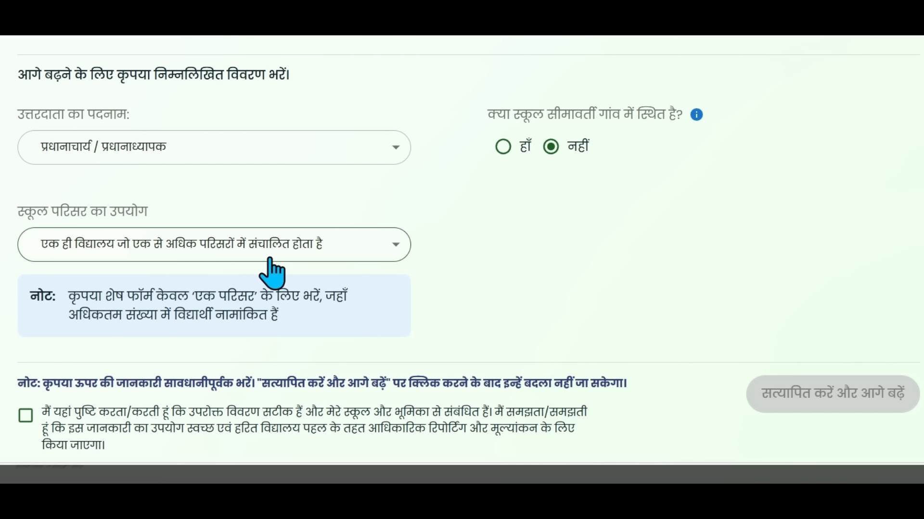
{"action": "left_click", "coordinate": [166, 250]}
{"action": "left_click", "coordinate": [101, 335]}
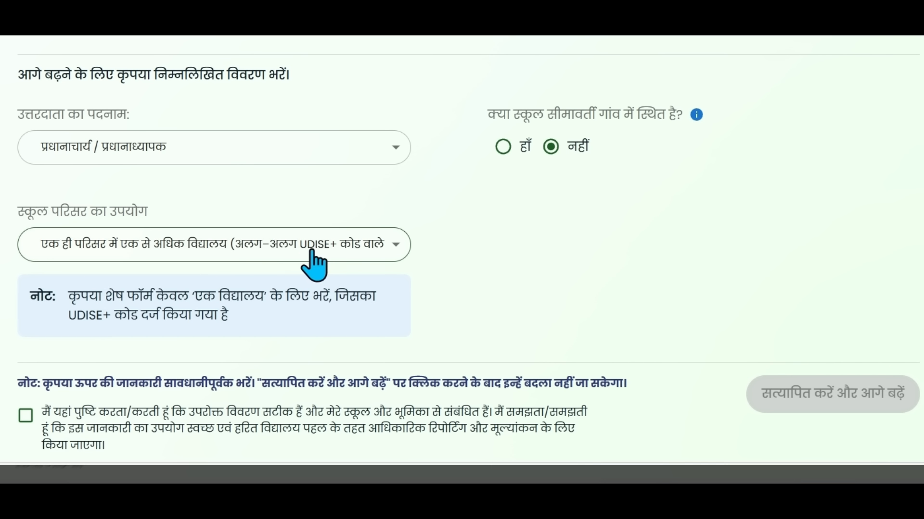
{"action": "left_click", "coordinate": [147, 246]}
{"action": "left_click", "coordinate": [42, 369]}
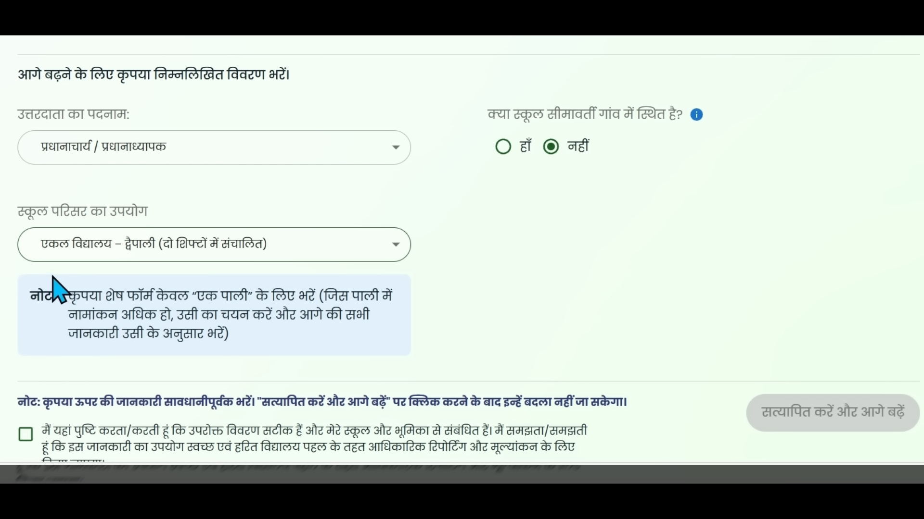
- Set the school campus use (स्कूल परिसर का उपयोग) to एकल विद्यालय – एकल पाली
{"action": "left_click", "coordinate": [291, 260]}
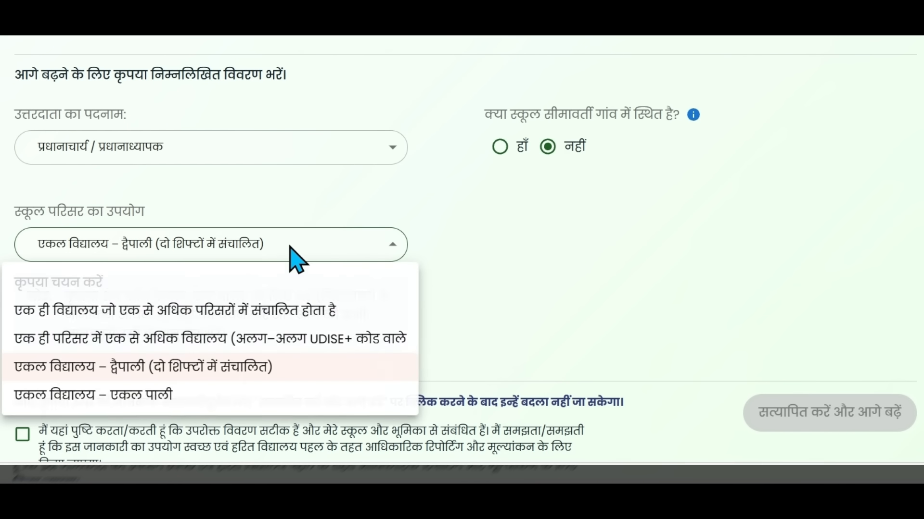
{"action": "left_click", "coordinate": [82, 397]}
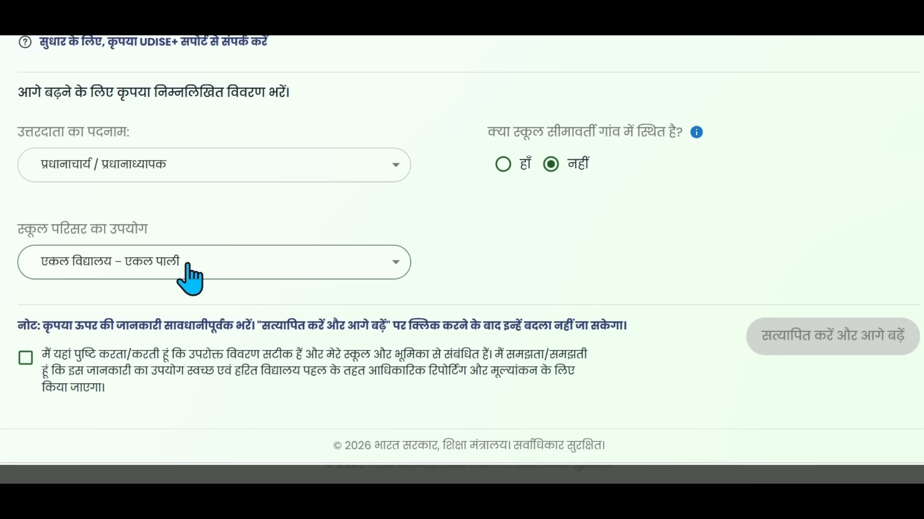
- Accept the accuracy declaration with its terms and conditions, and finish the sign-up
{"action": "left_click", "coordinate": [23, 362]}
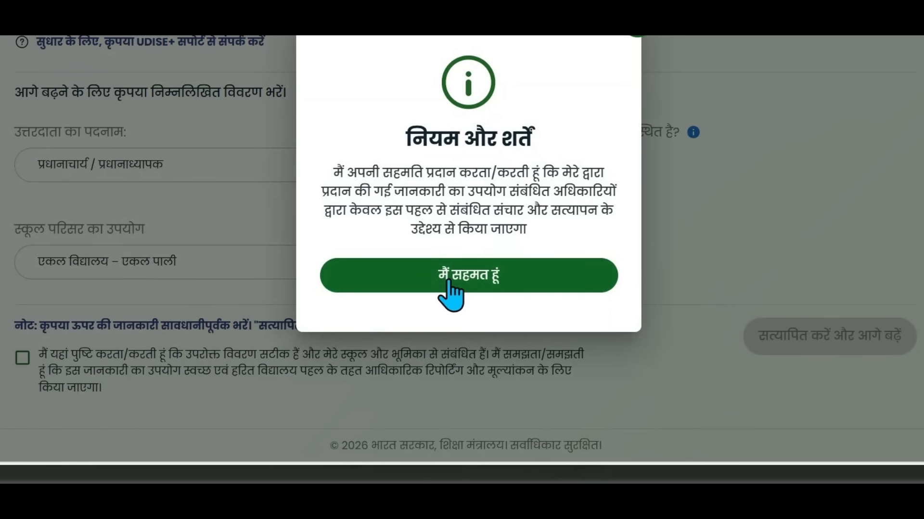
{"action": "left_click", "coordinate": [453, 276]}
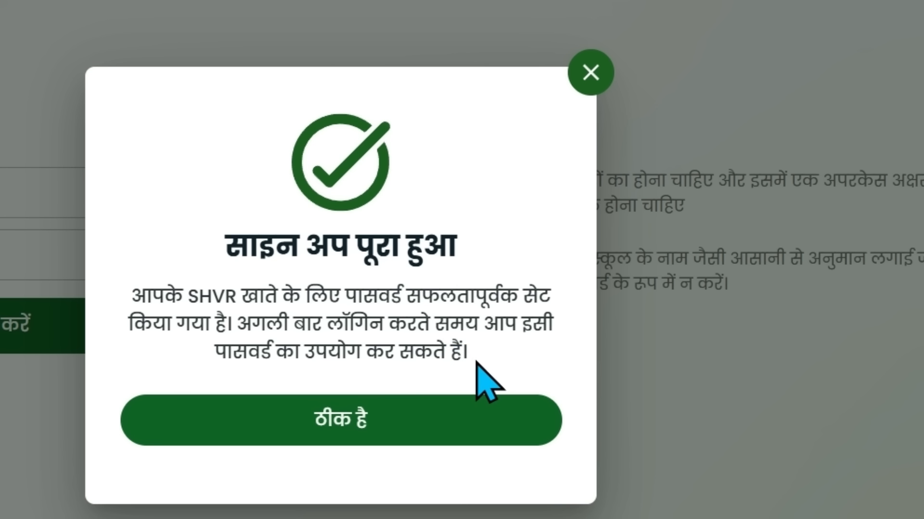
{"action": "left_click", "coordinate": [395, 424]}
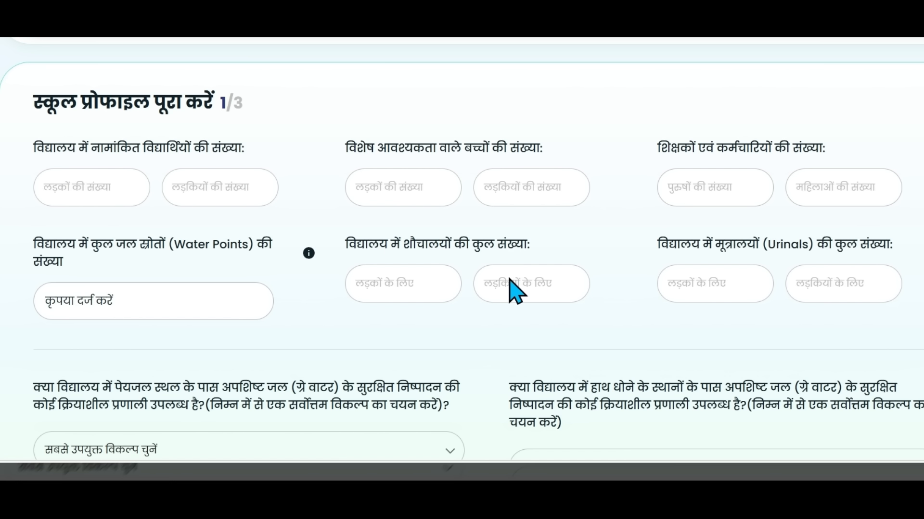
- Review the greywater disposal choices for the drinking water and handwashing points, and save the first school profile page
{"action": "scroll", "coordinate": [414, 370], "scroll_direction": "down", "scroll_amount": 3}
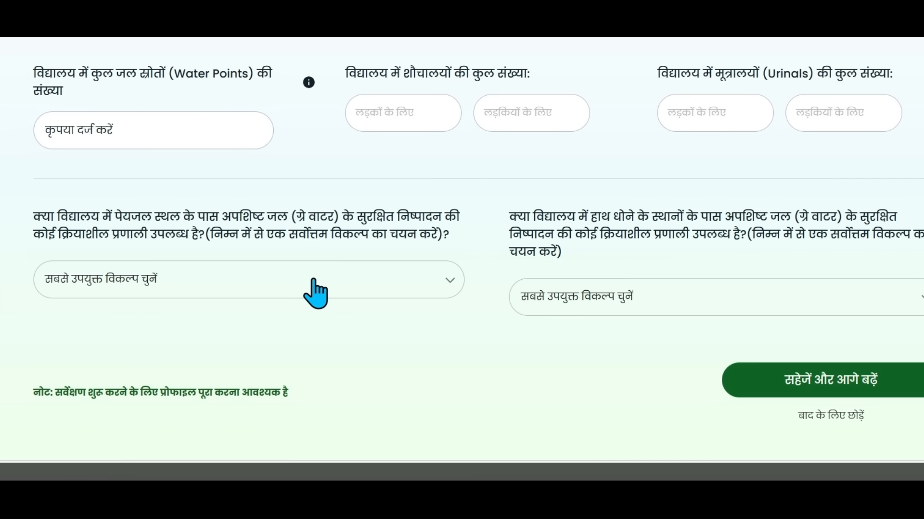
{"action": "left_click", "coordinate": [235, 292]}
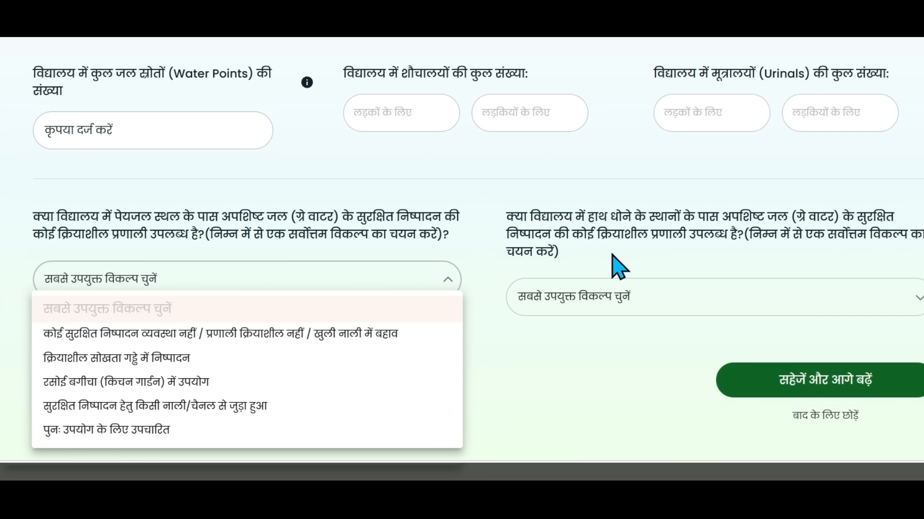
{"action": "left_click", "coordinate": [630, 310]}
{"action": "left_click", "coordinate": [631, 307]}
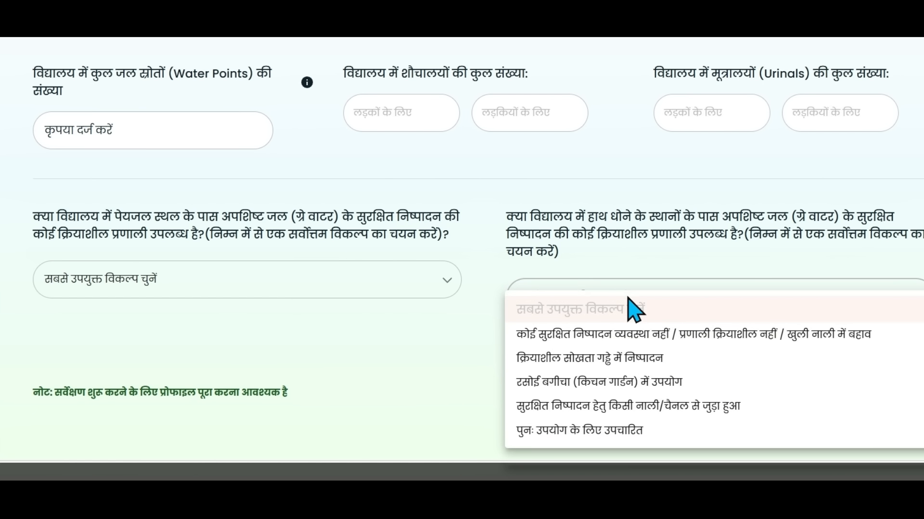
{"action": "left_click", "coordinate": [499, 277]}
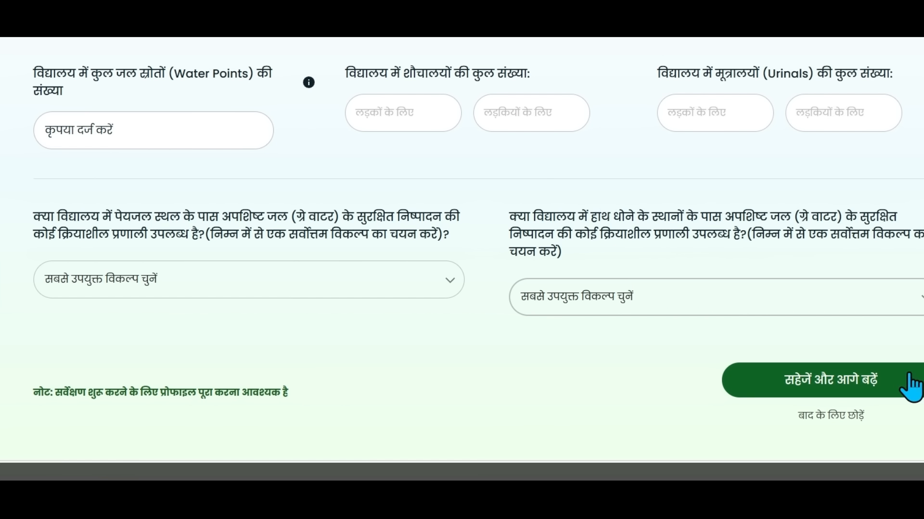
{"action": "left_click", "coordinate": [835, 385]}
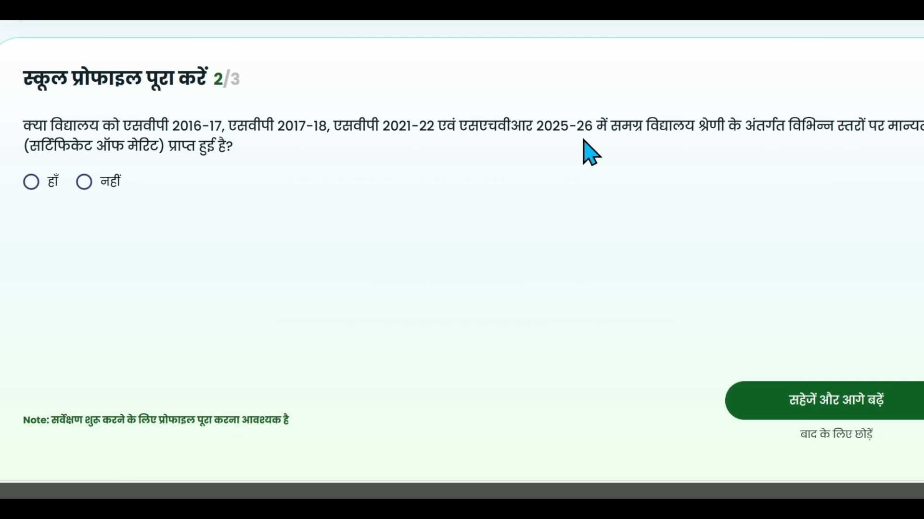
- Try answering हाँ to the Certificate of Merit question, with SHVR 2025-26 recognition at district (जिला) level
{"action": "left_click", "coordinate": [31, 182]}
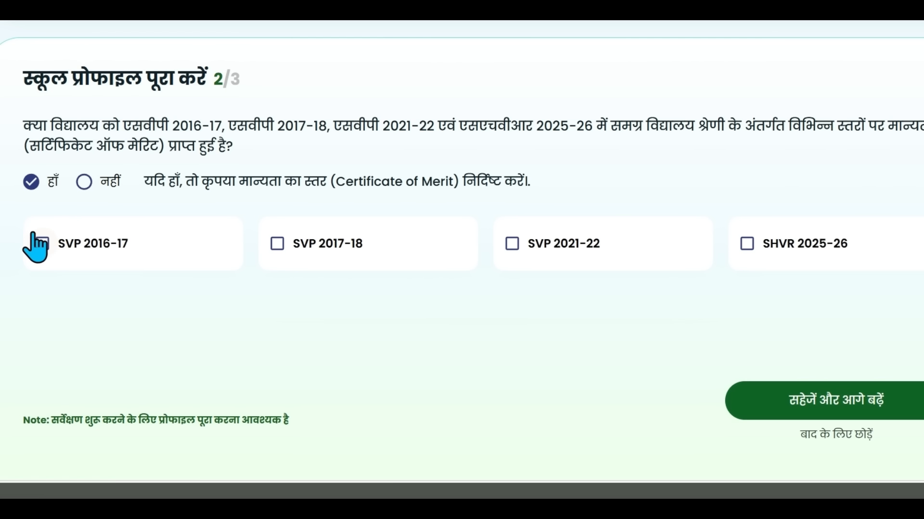
{"action": "left_click", "coordinate": [84, 181]}
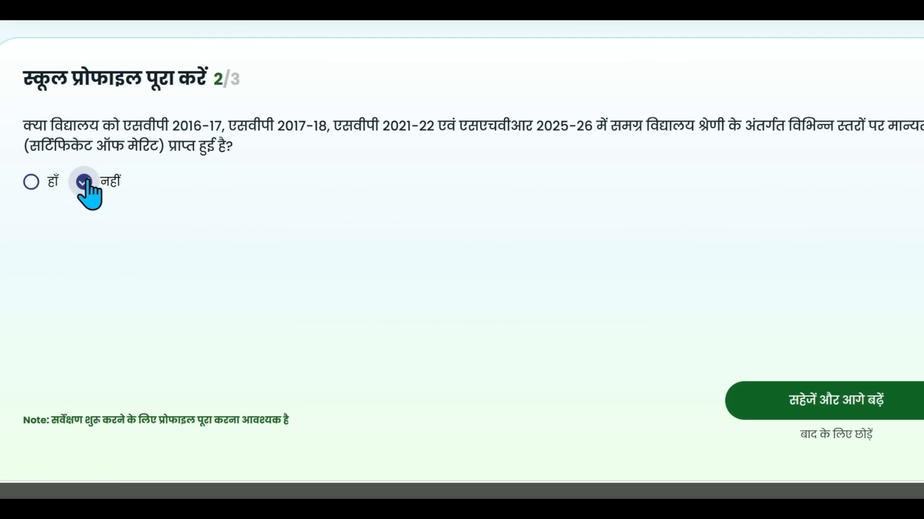
{"action": "left_click", "coordinate": [31, 182]}
{"action": "left_click", "coordinate": [747, 245]}
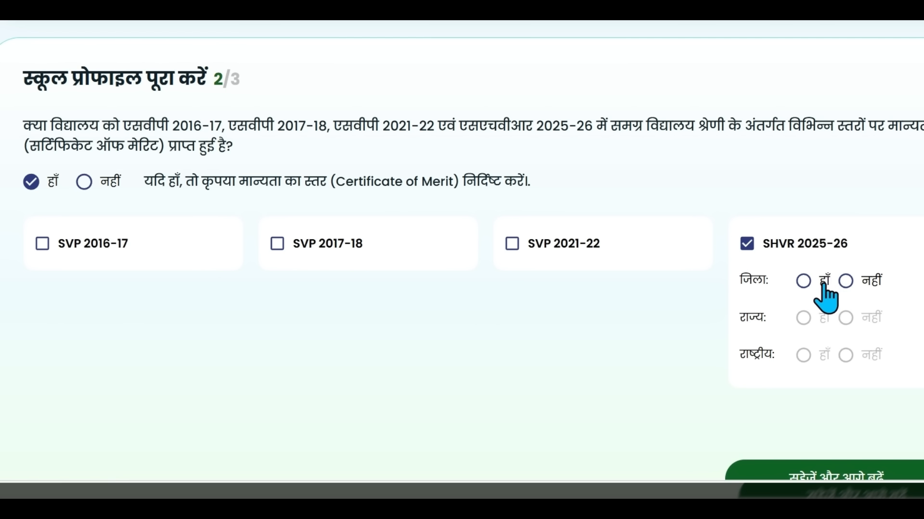
{"action": "left_click", "coordinate": [804, 281]}
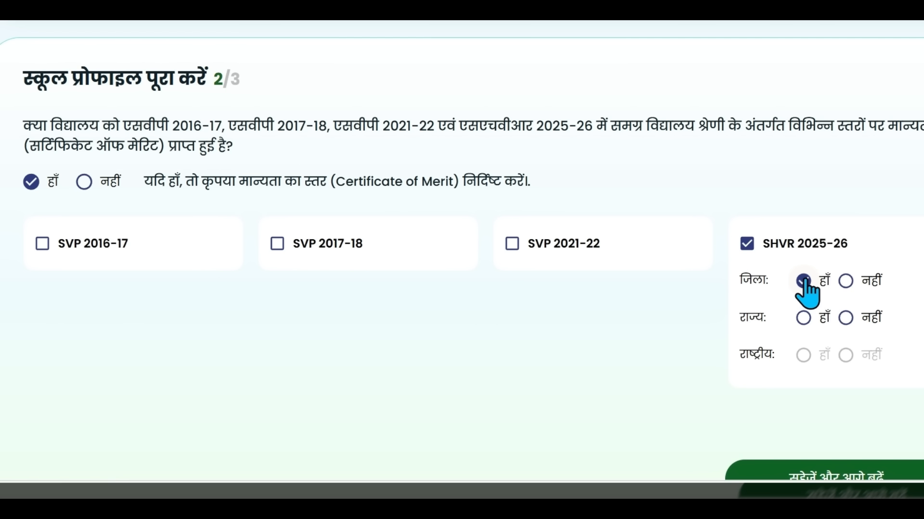
{"action": "left_click", "coordinate": [845, 280]}
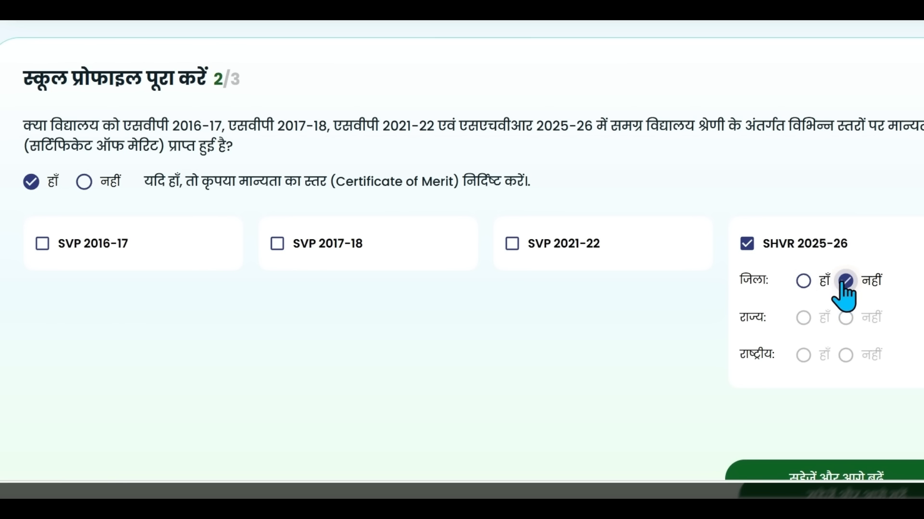
{"action": "left_click", "coordinate": [803, 281]}
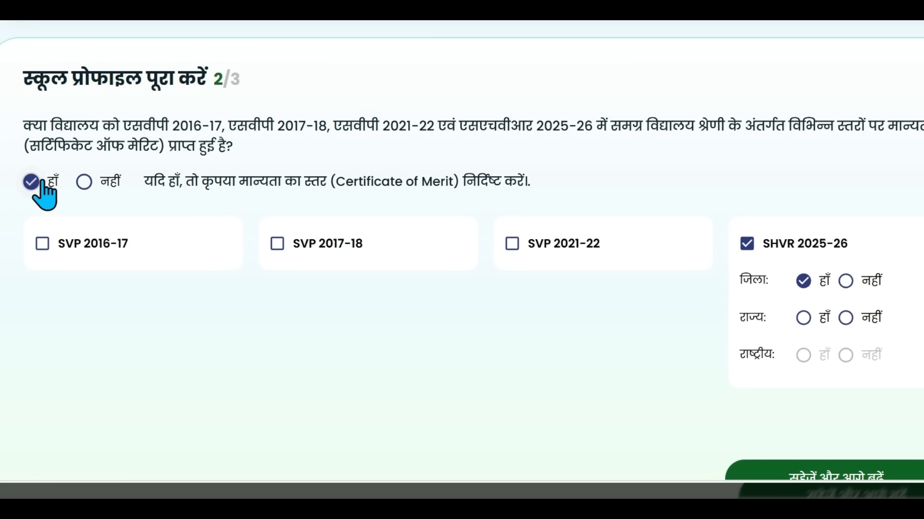
- Answer नहीं to the Certificate of Merit question and save the second school profile page
{"action": "left_click", "coordinate": [84, 181]}
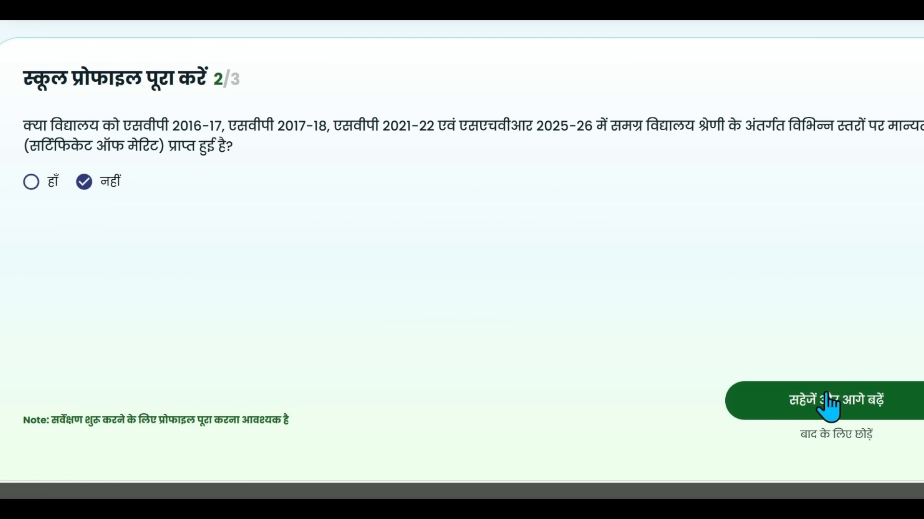
{"action": "left_click", "coordinate": [861, 413]}
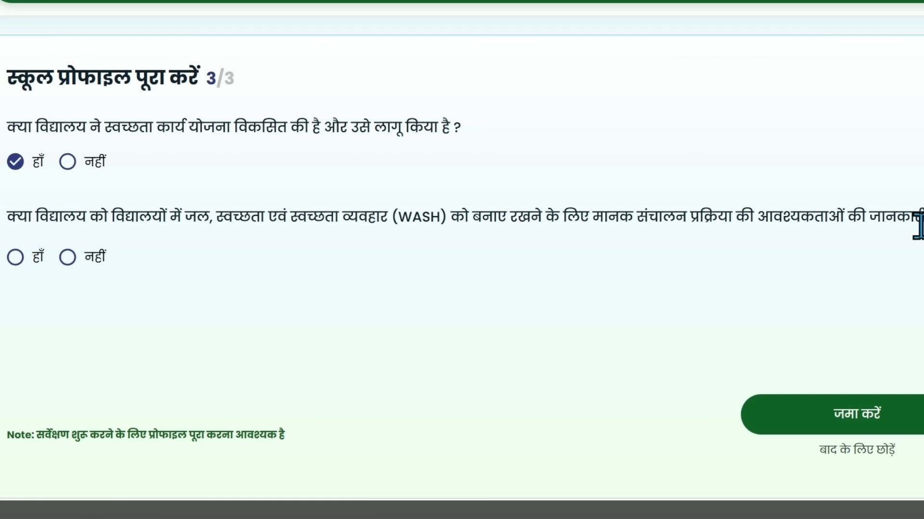
- Answer हाँ to the question on WASH standard operating procedure requirements and submit the third school profile page
{"action": "left_click", "coordinate": [15, 257]}
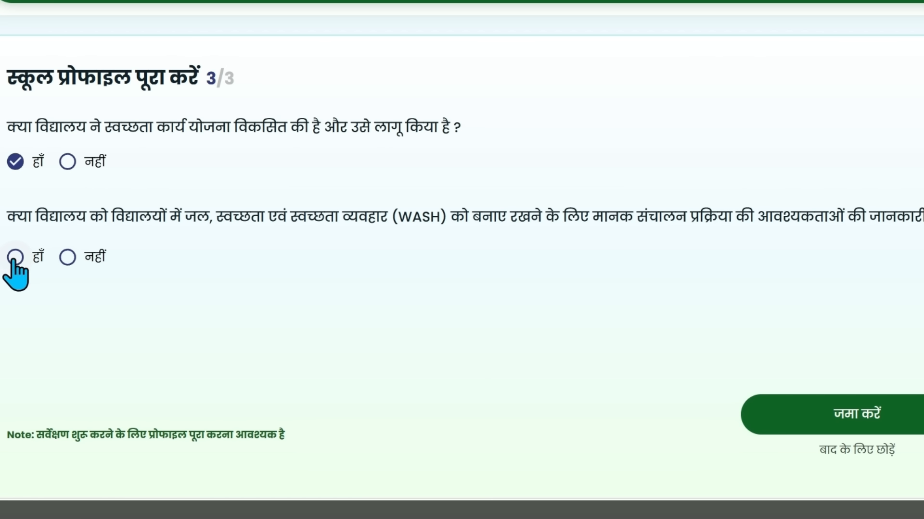
{"action": "left_click", "coordinate": [67, 257]}
{"action": "left_click", "coordinate": [15, 257]}
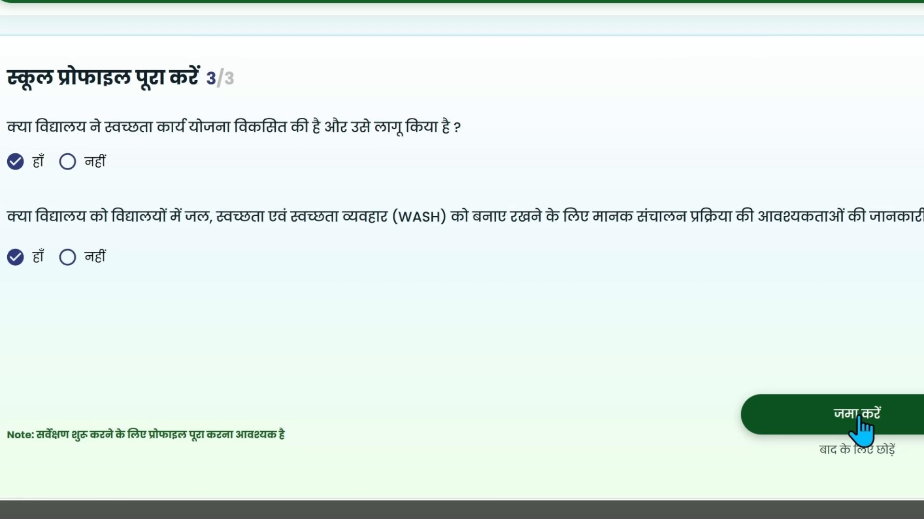
{"action": "left_click", "coordinate": [859, 418]}
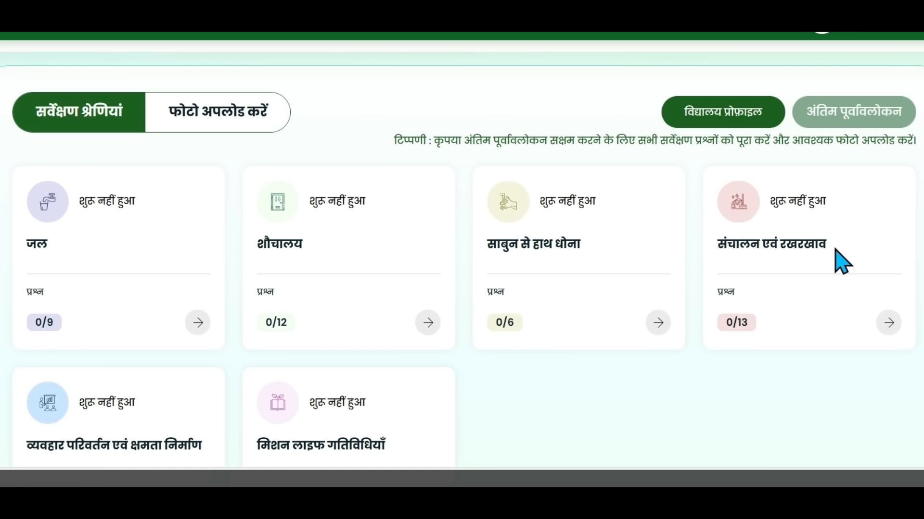
- Review the survey categories on the dashboard, from जल to मिशन लाइफ गतिविधियाँ, and their number of questions
{"action": "scroll", "coordinate": [219, 349], "scroll_direction": "down", "scroll_amount": 3}
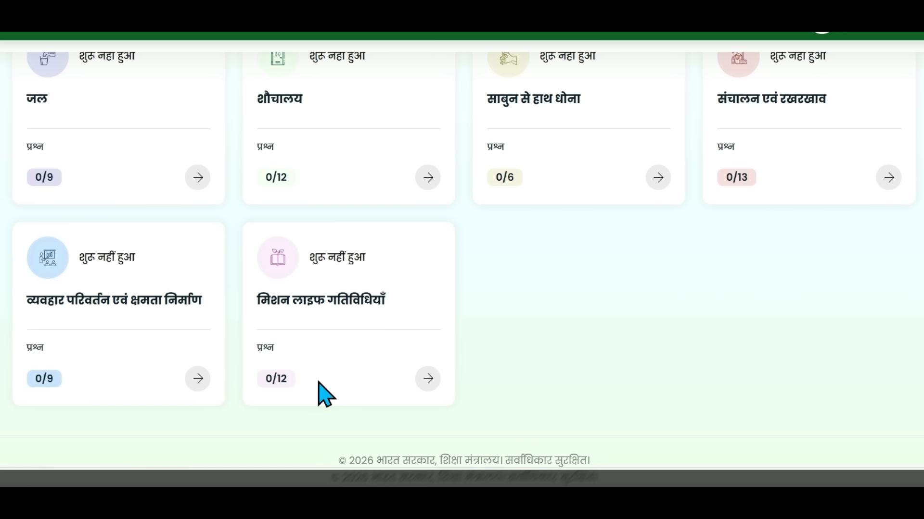
{"action": "scroll", "coordinate": [262, 260], "scroll_direction": "up", "scroll_amount": 3}
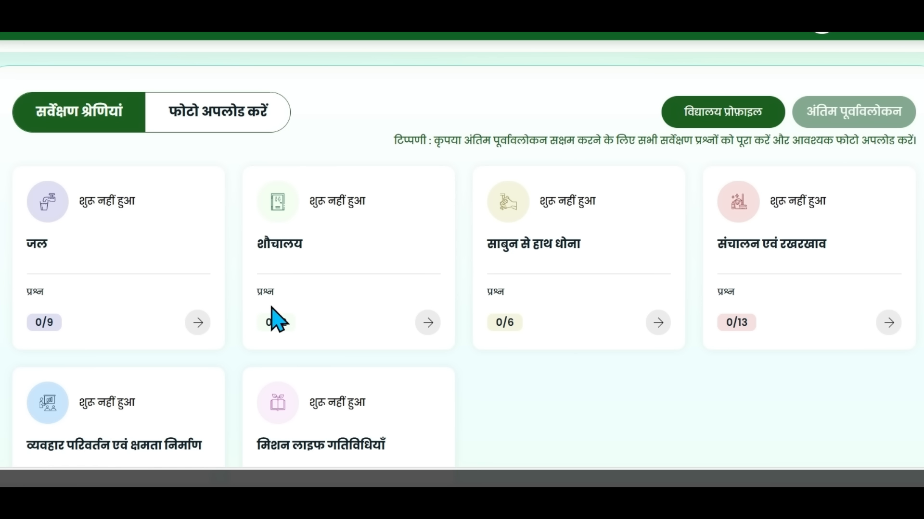
{"action": "scroll", "coordinate": [272, 318], "scroll_direction": "down", "scroll_amount": 2}
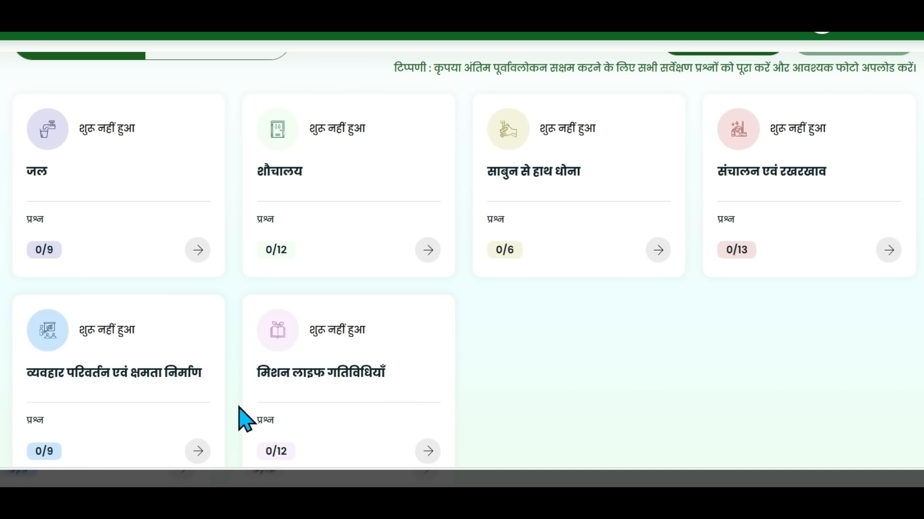
{"action": "scroll", "coordinate": [229, 407], "scroll_direction": "up", "scroll_amount": 2}
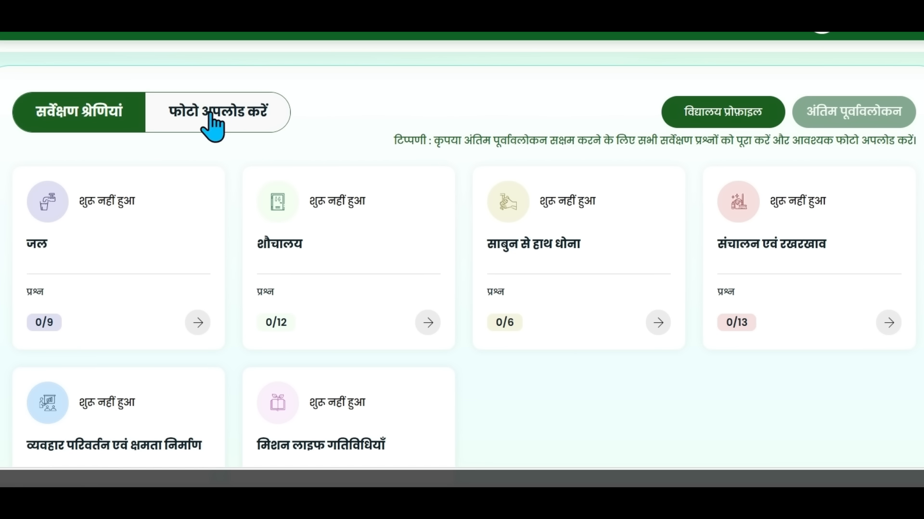
- Examine the photo upload requirements, including file limits, the required school photos and the two Eco Club entries
{"action": "left_click", "coordinate": [208, 121]}
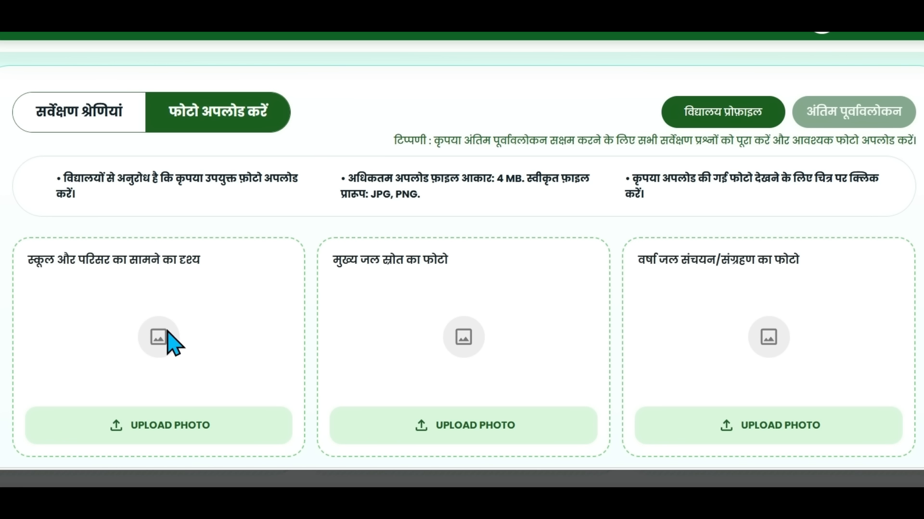
{"action": "scroll", "coordinate": [171, 342], "scroll_direction": "down", "scroll_amount": 2}
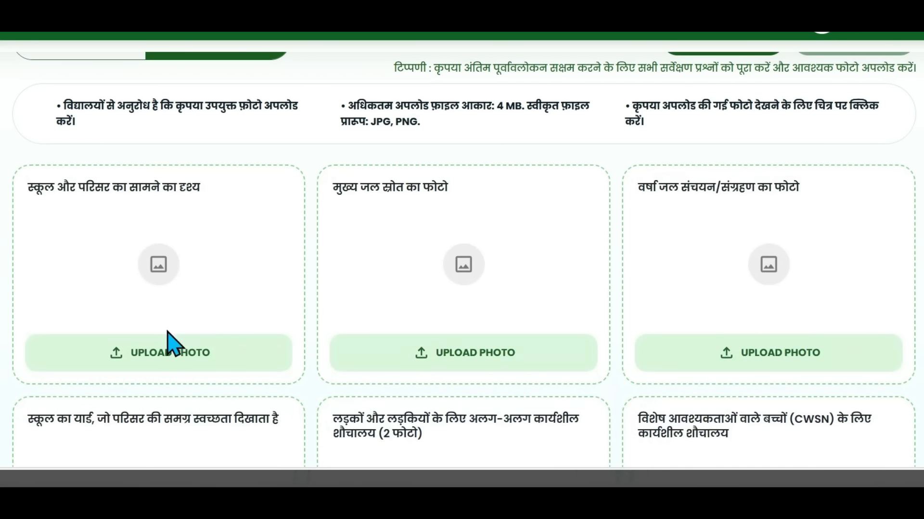
{"action": "scroll", "coordinate": [386, 268], "scroll_direction": "down", "scroll_amount": 2}
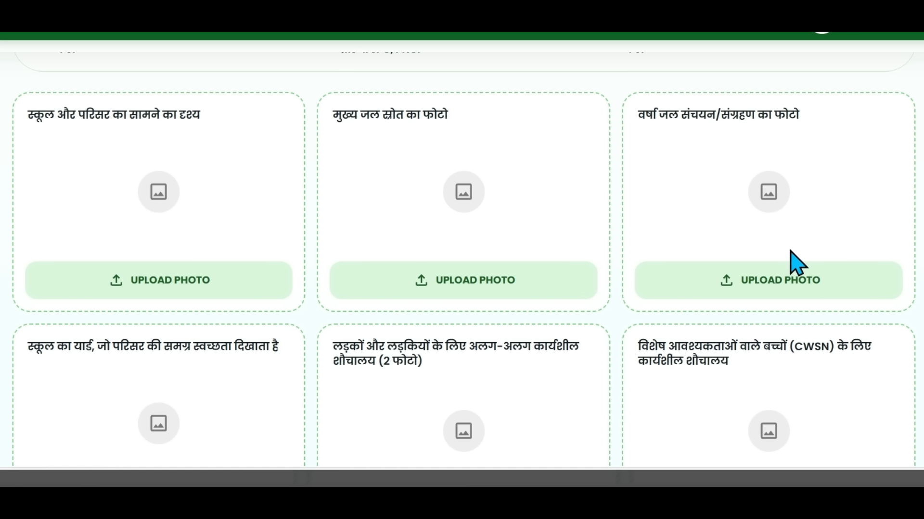
{"action": "scroll", "coordinate": [794, 262], "scroll_direction": "down", "scroll_amount": 3}
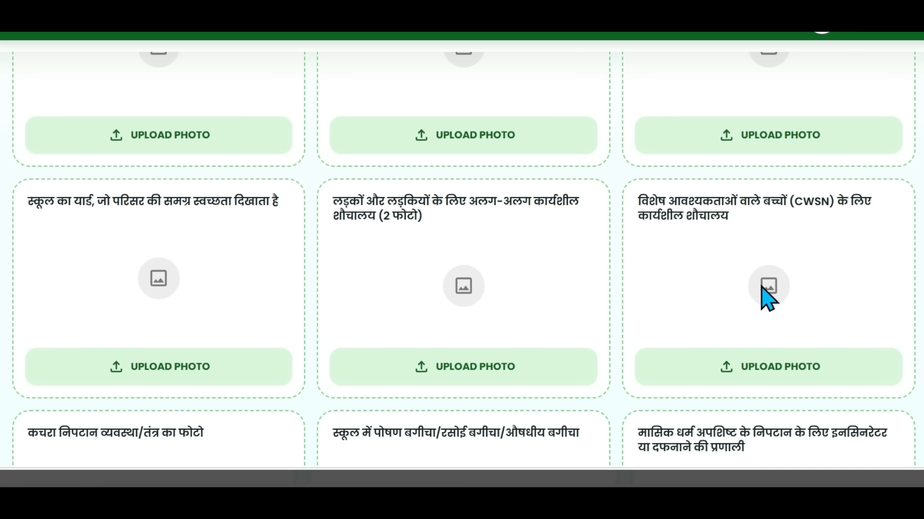
{"action": "scroll", "coordinate": [810, 323], "scroll_direction": "down", "scroll_amount": 2}
{"action": "scroll", "coordinate": [770, 244], "scroll_direction": "down", "scroll_amount": 2}
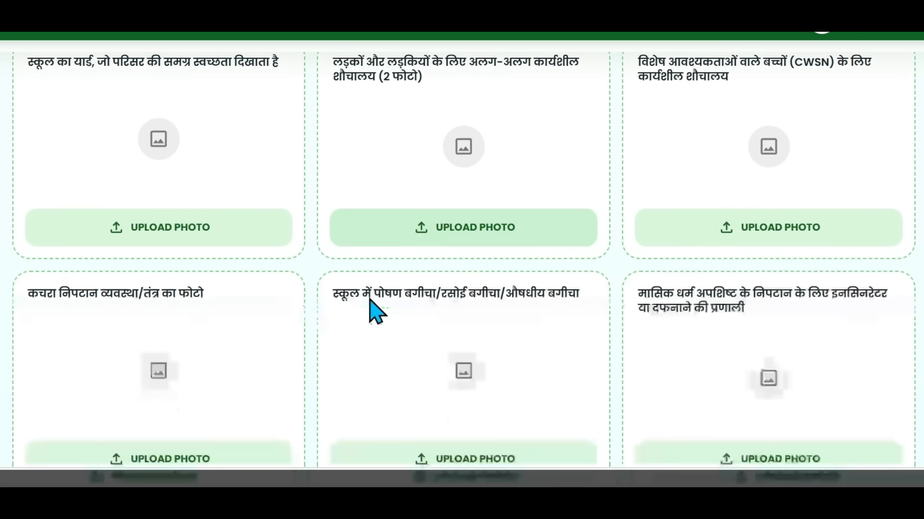
{"action": "scroll", "coordinate": [372, 307], "scroll_direction": "down", "scroll_amount": 2}
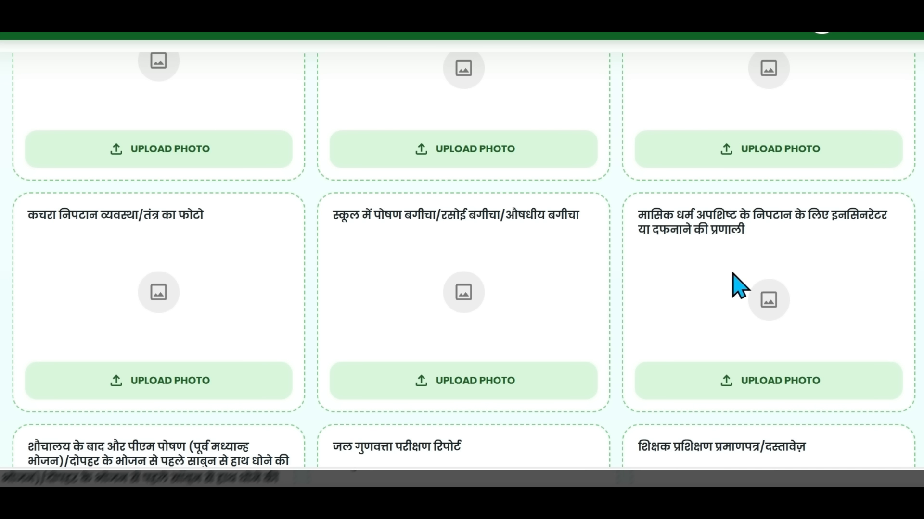
{"action": "scroll", "coordinate": [781, 337], "scroll_direction": "down", "scroll_amount": 5}
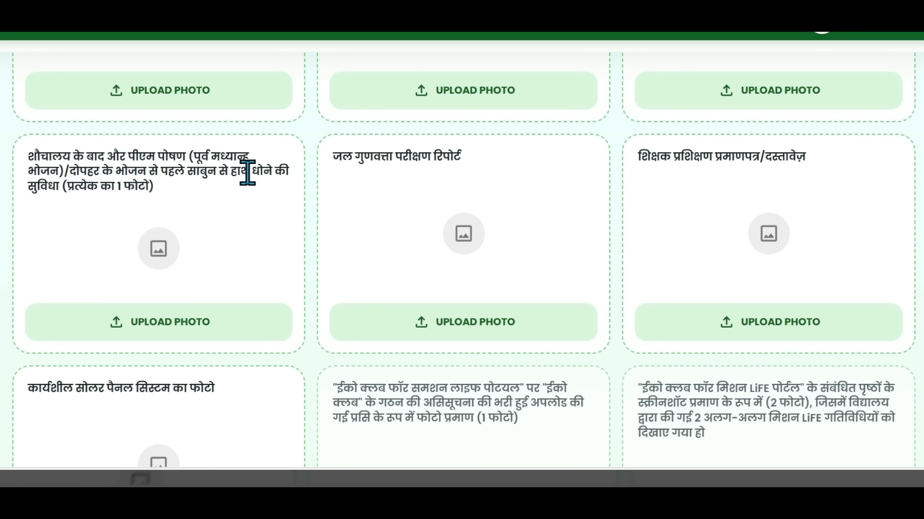
{"action": "scroll", "coordinate": [169, 262], "scroll_direction": "down", "scroll_amount": 2}
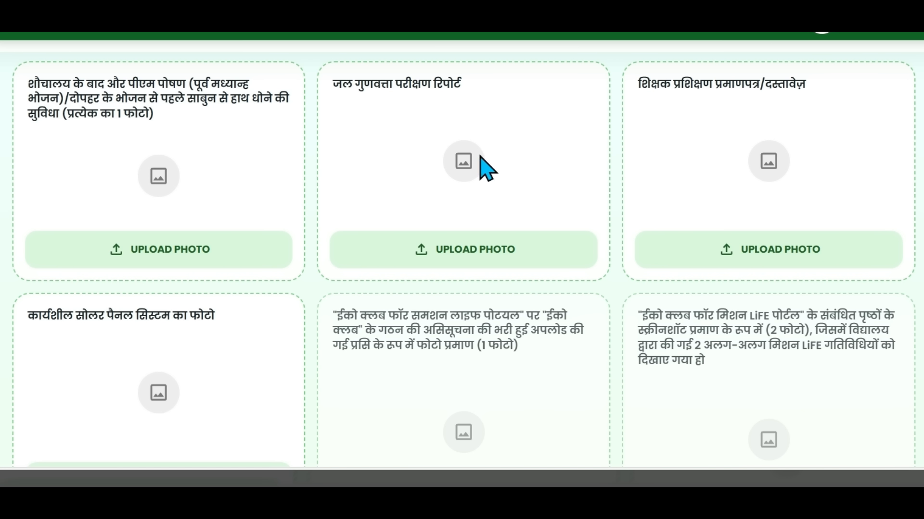
{"action": "scroll", "coordinate": [464, 202], "scroll_direction": "up", "scroll_amount": 2}
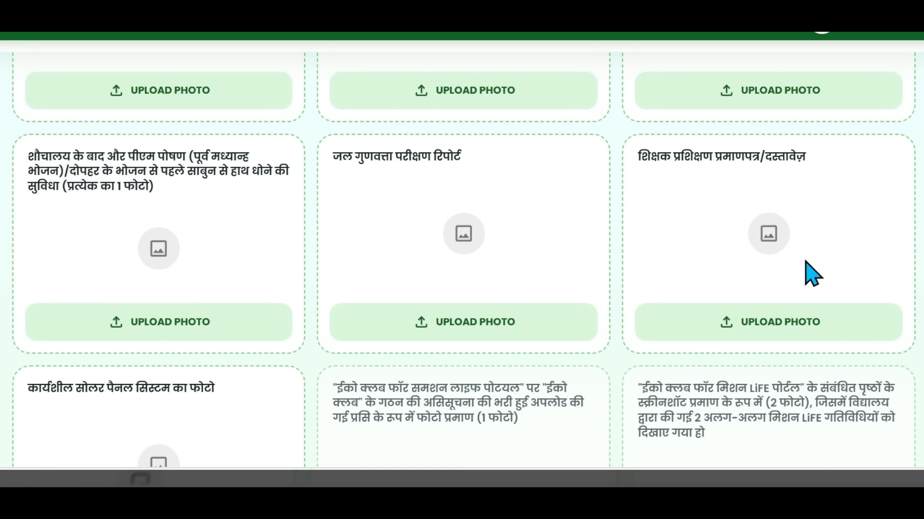
{"action": "scroll", "coordinate": [777, 286], "scroll_direction": "down", "scroll_amount": 5}
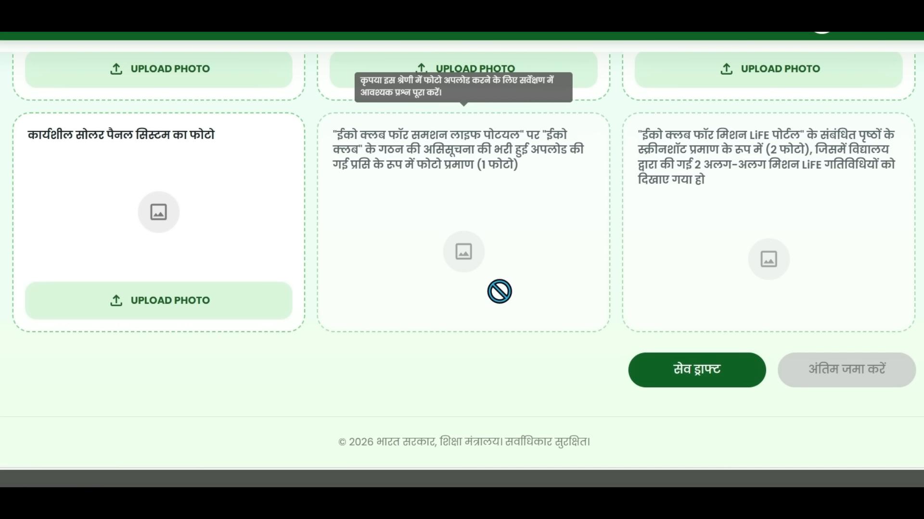
{"action": "scroll", "coordinate": [497, 290], "scroll_direction": "up", "scroll_amount": 2}
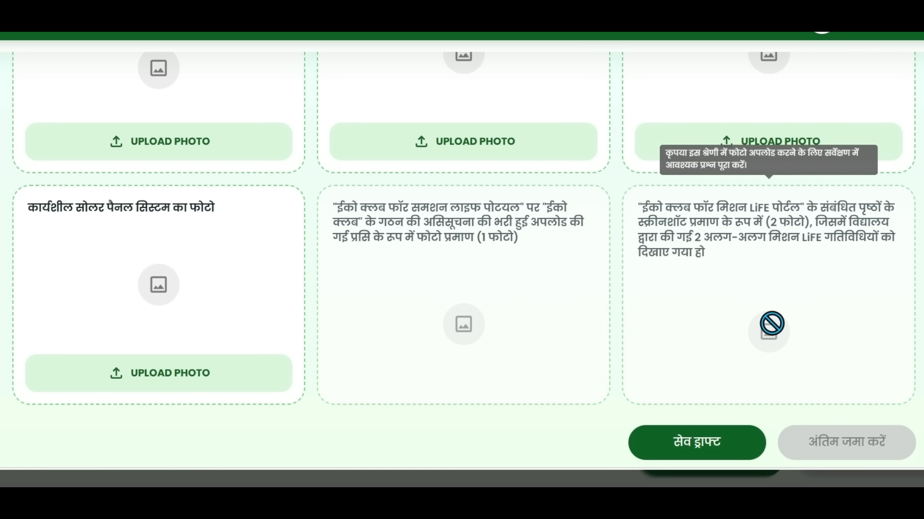
{"action": "scroll", "coordinate": [772, 323], "scroll_direction": "down", "scroll_amount": 2}
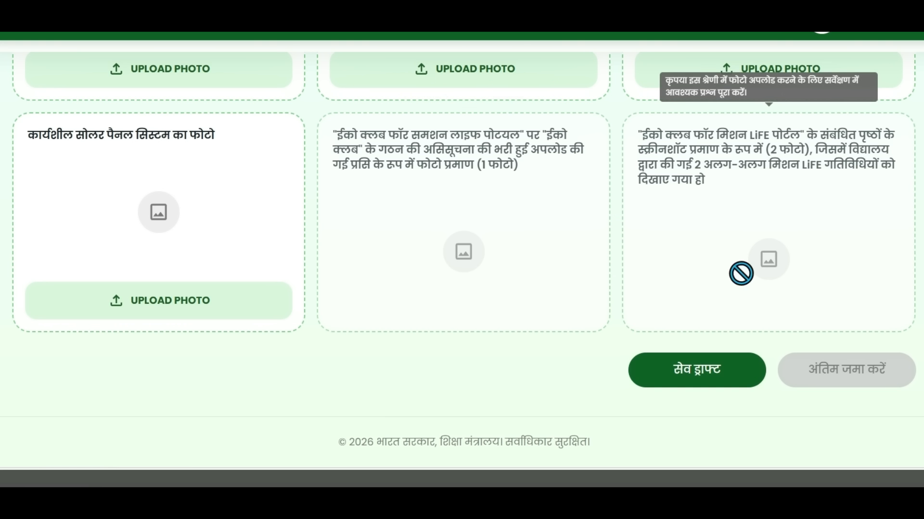
{"action": "scroll", "coordinate": [222, 250], "scroll_direction": "up", "scroll_amount": 2}
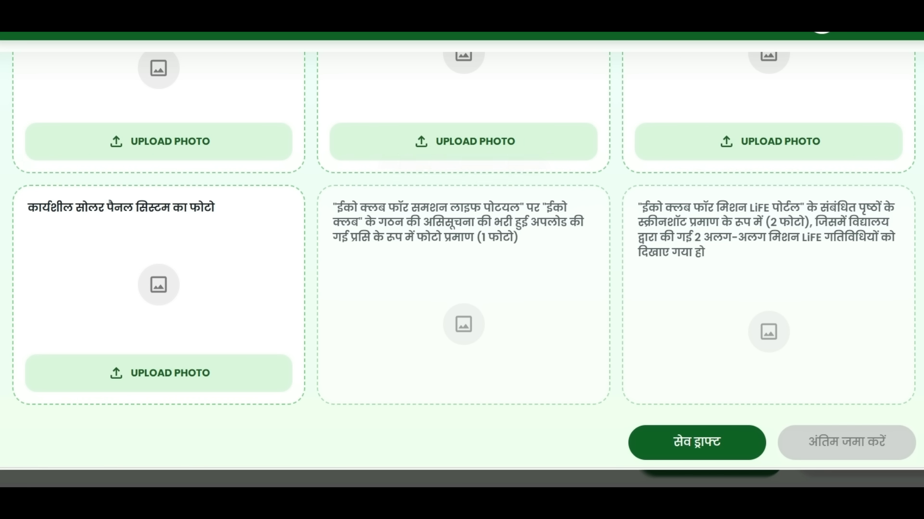
{"action": "scroll", "coordinate": [223, 264], "scroll_direction": "up", "scroll_amount": 10}
{"action": "scroll", "coordinate": [173, 289], "scroll_direction": "up", "scroll_amount": 5}
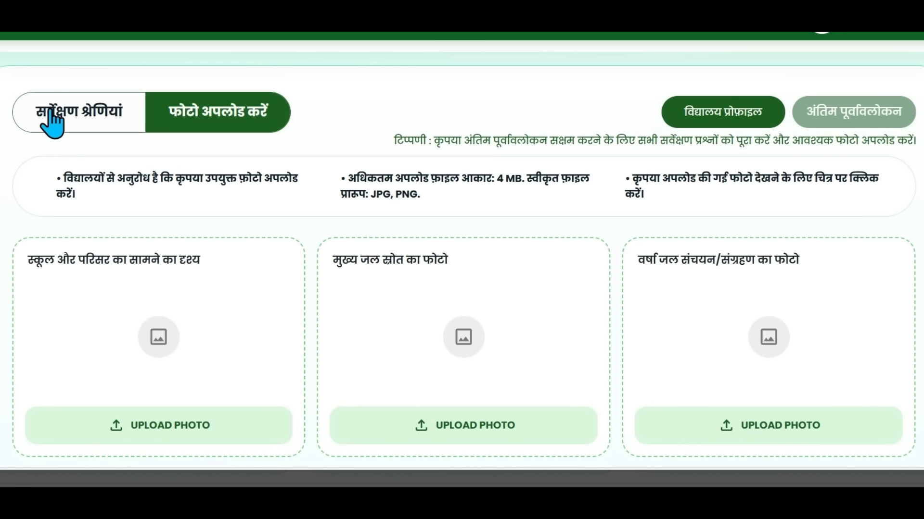
- In the जल survey category, answer Question 1 with option ग (सुरक्षित स्रोत), save the draft and continue to Question 2
{"action": "left_click", "coordinate": [67, 126]}
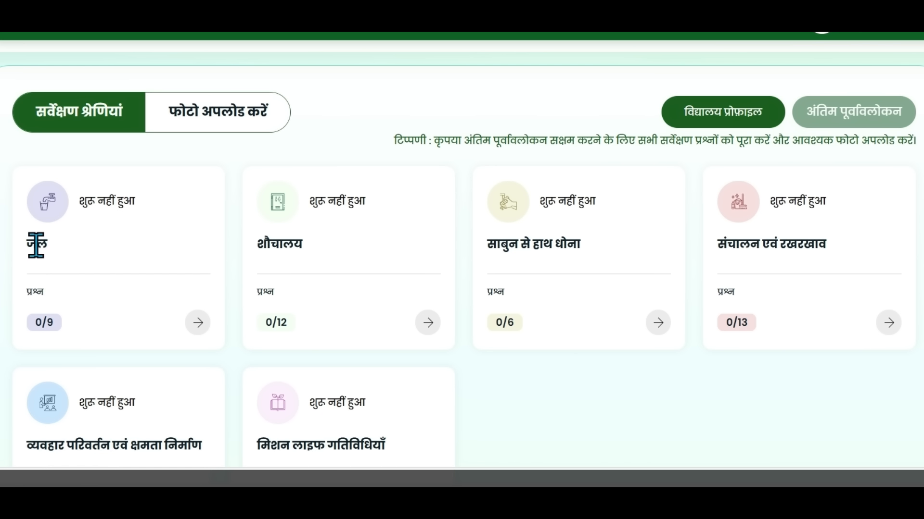
{"action": "left_click", "coordinate": [198, 322]}
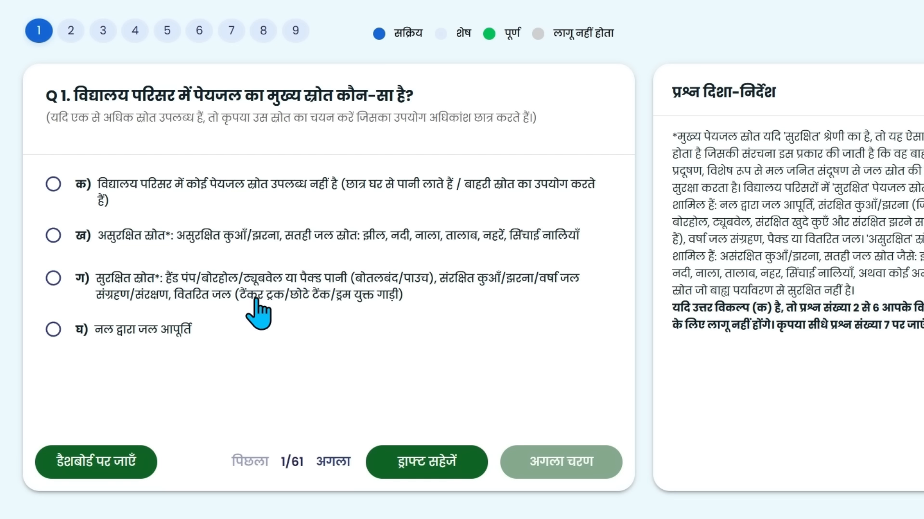
{"action": "left_click", "coordinate": [52, 277]}
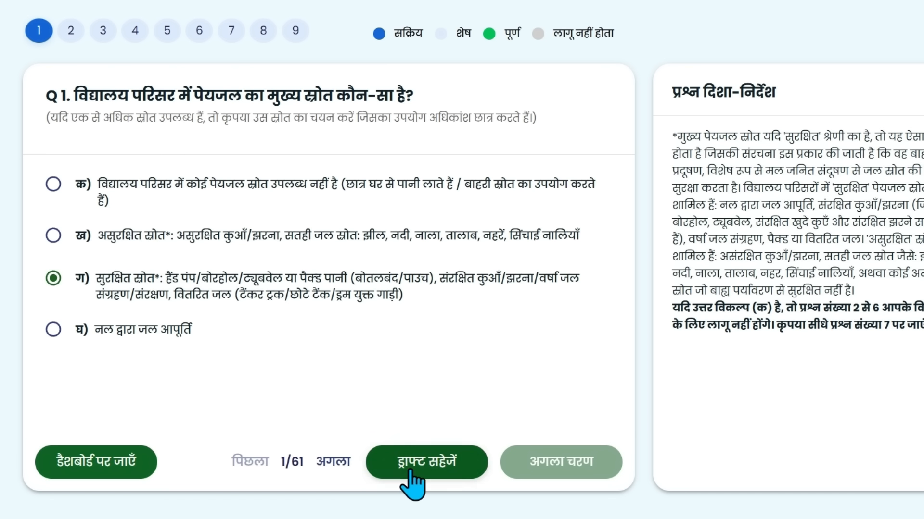
{"action": "left_click", "coordinate": [423, 462]}
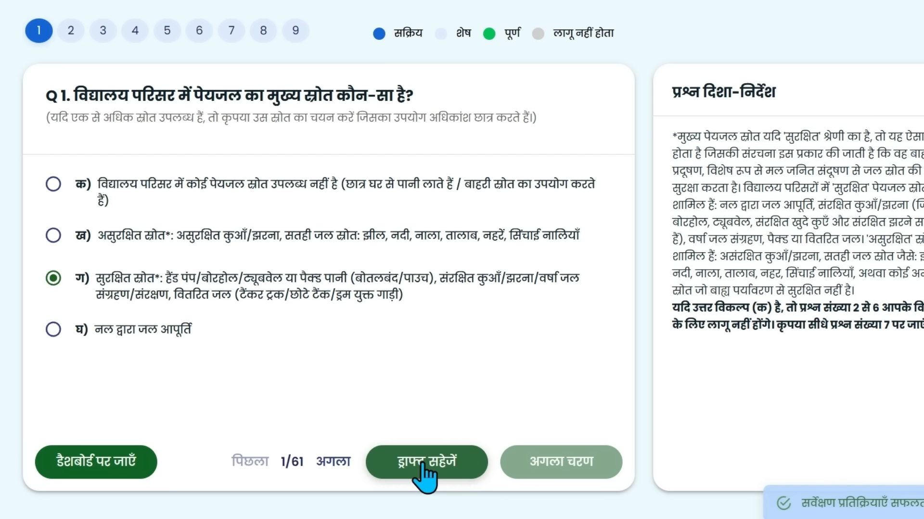
{"action": "left_click", "coordinate": [334, 463]}
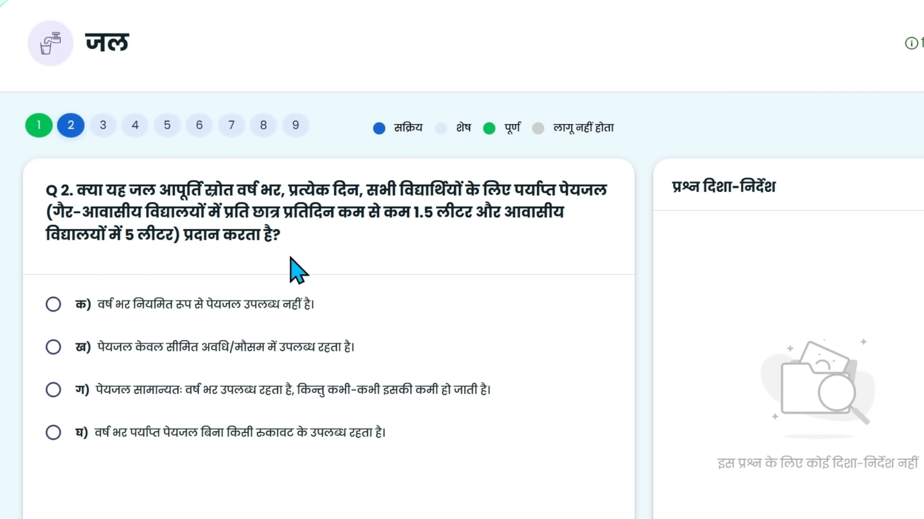
- Answer Question 2 with option घ (sufficient drinking water all year without interruption), save the draft and continue to Question 3
{"action": "scroll", "coordinate": [267, 288], "scroll_direction": "down", "scroll_amount": 2}
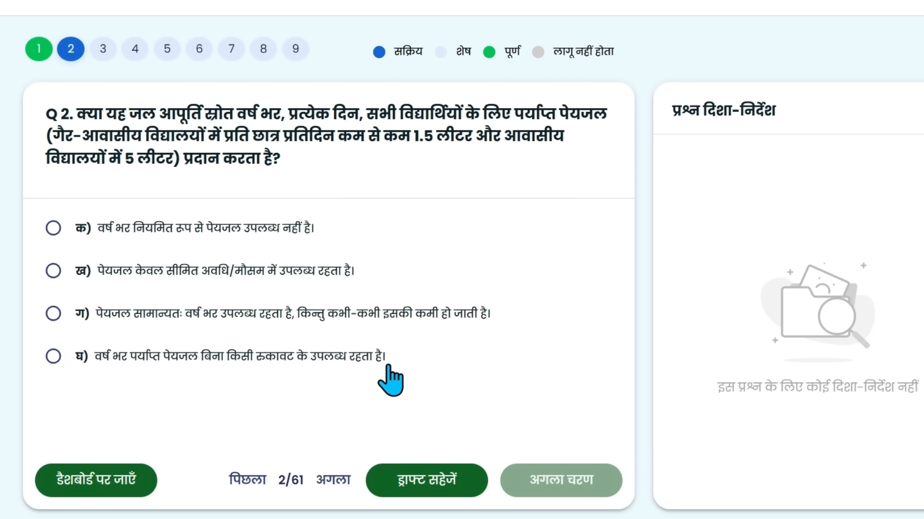
{"action": "left_click", "coordinate": [62, 357]}
{"action": "scroll", "coordinate": [62, 365], "scroll_direction": "down", "scroll_amount": 1}
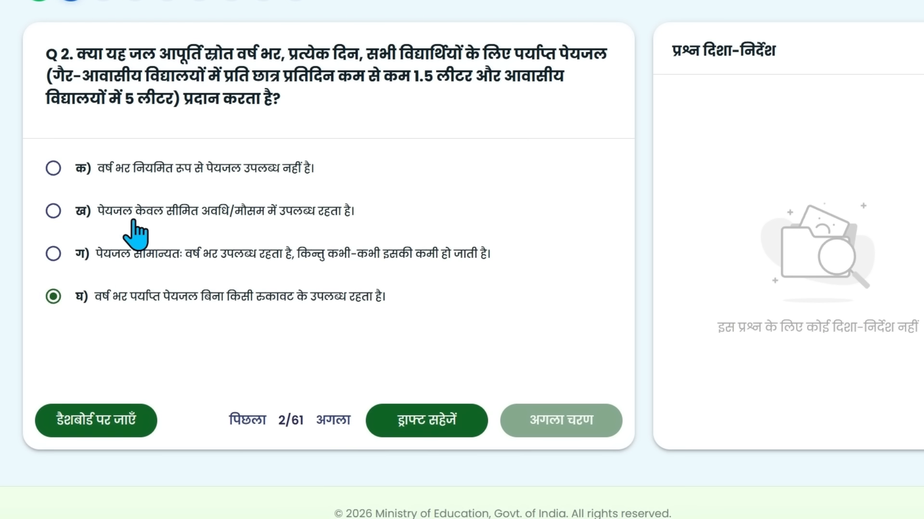
{"action": "left_click", "coordinate": [402, 430]}
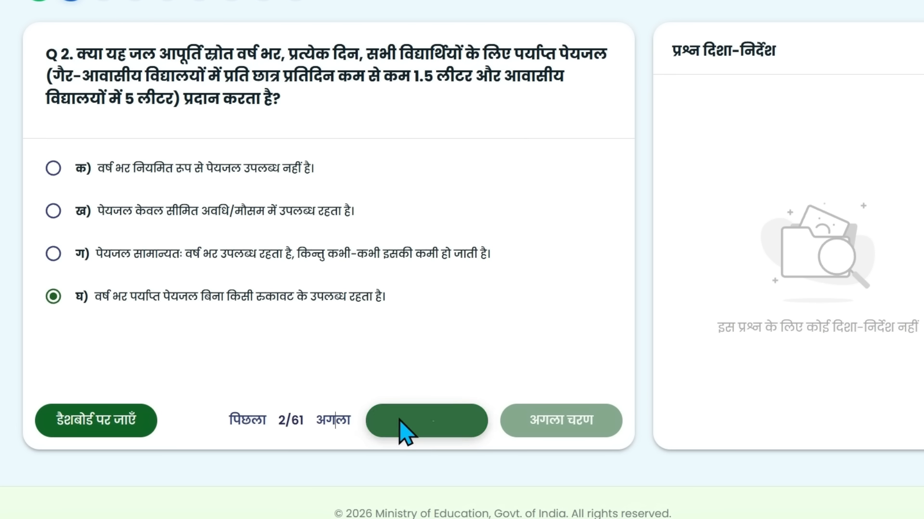
{"action": "left_click", "coordinate": [332, 424]}
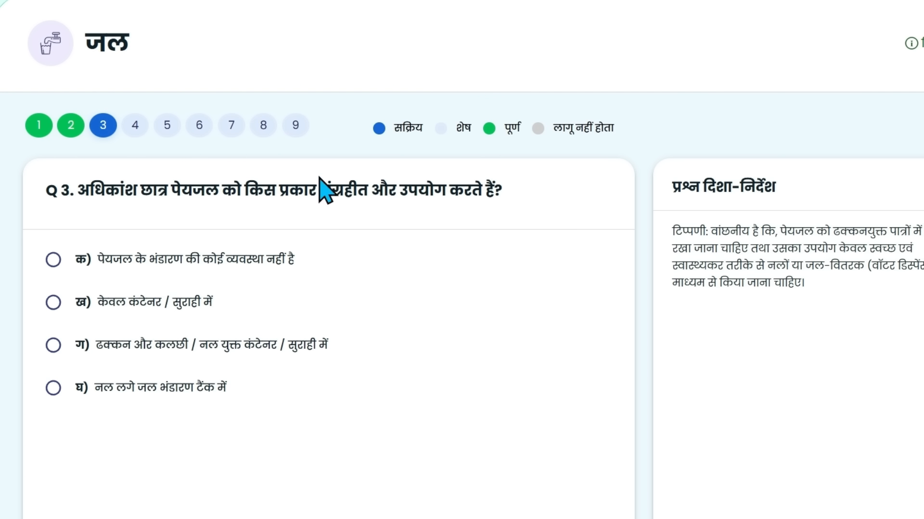
- Save the draft with हाँ for Question 9 on rainwater harvesting and continue to Question 10 in the शौचालय category
{"action": "scroll", "coordinate": [340, 289], "scroll_direction": "down", "scroll_amount": 3}
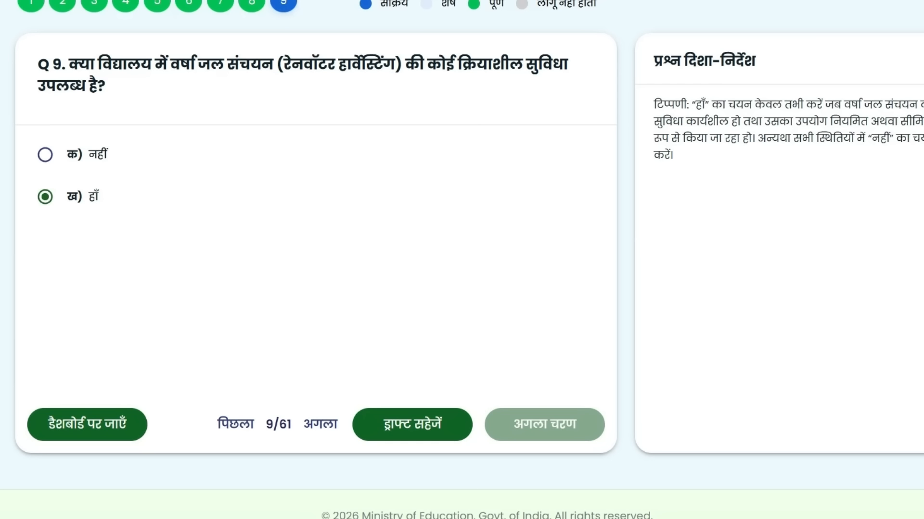
{"action": "scroll", "coordinate": [318, 259], "scroll_direction": "up", "scroll_amount": 1}
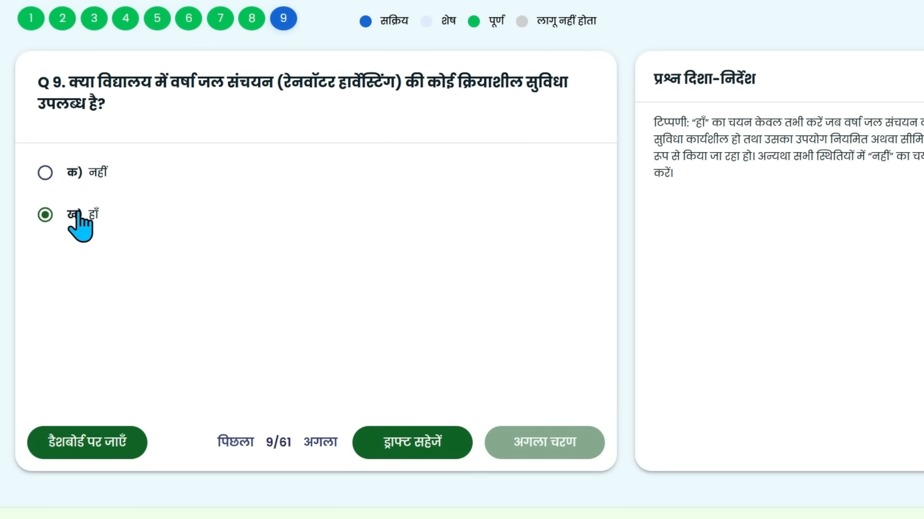
{"action": "left_click", "coordinate": [410, 445]}
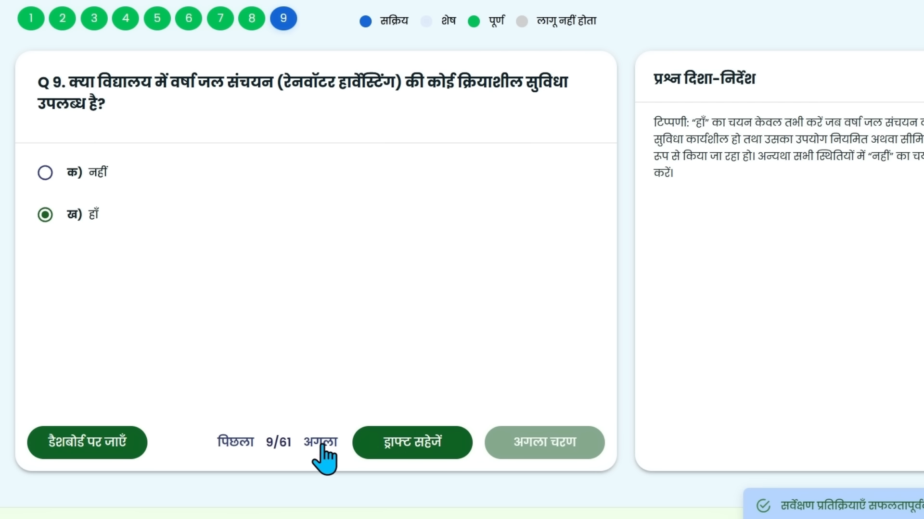
{"action": "left_click", "coordinate": [319, 443]}
{"action": "scroll", "coordinate": [323, 454], "scroll_direction": "down", "scroll_amount": 1}
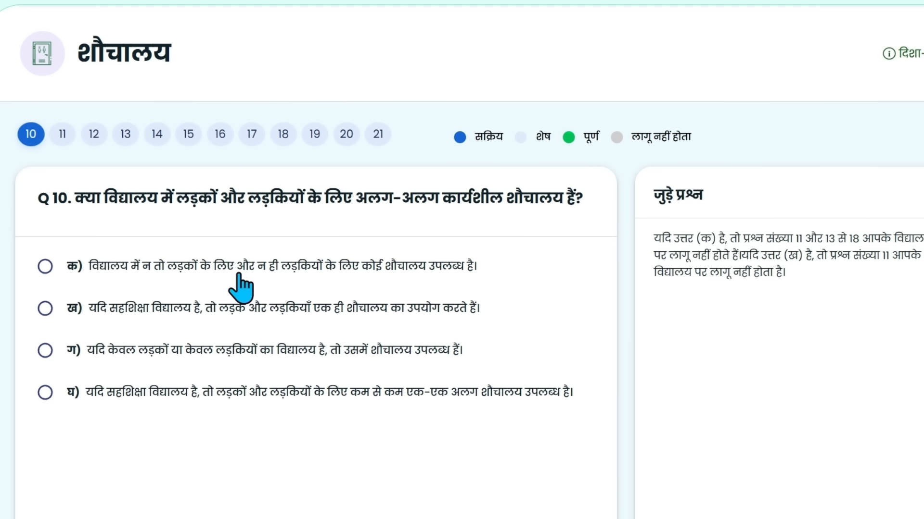
{"action": "scroll", "coordinate": [252, 248], "scroll_direction": "down", "scroll_amount": 2}
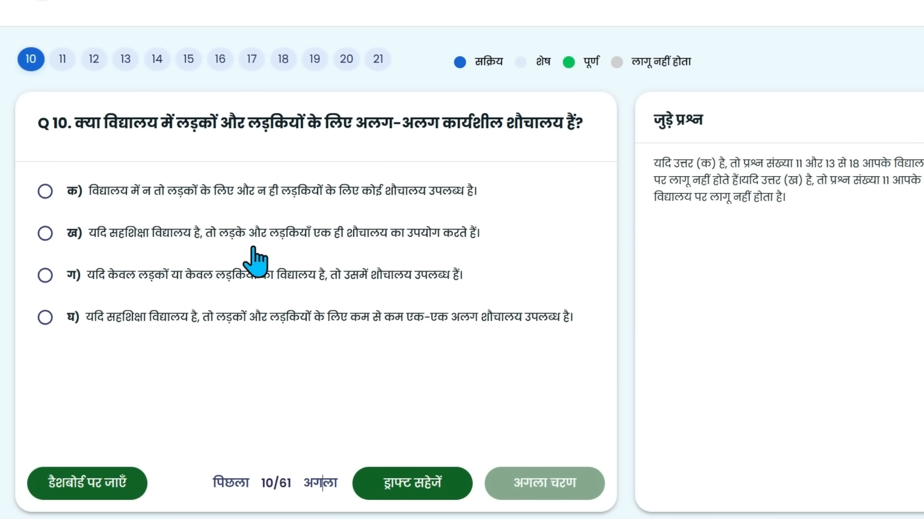
- Answer Question 10 with option ख (boys and girls share the same toilet), save the change and return to the dashboard
{"action": "left_click", "coordinate": [45, 233]}
{"action": "scroll", "coordinate": [387, 481], "scroll_direction": "down", "scroll_amount": 1}
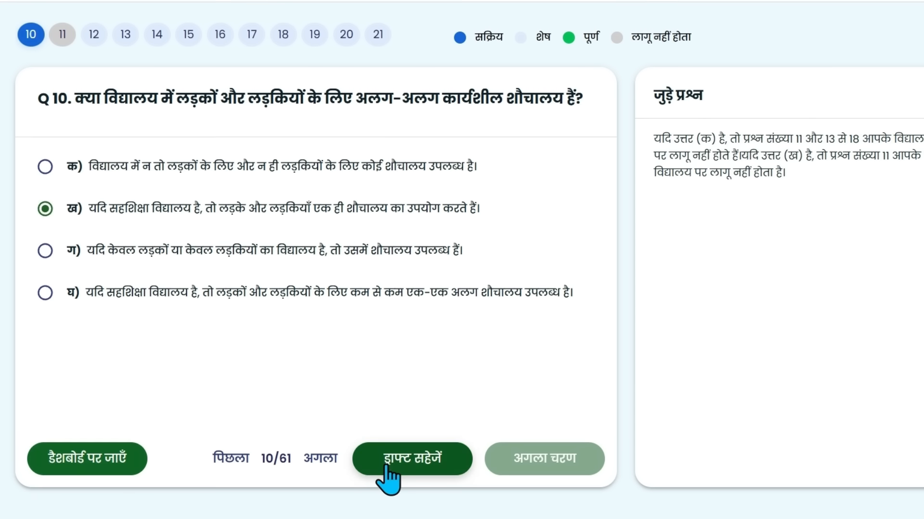
{"action": "scroll", "coordinate": [115, 284], "scroll_direction": "up", "scroll_amount": 2}
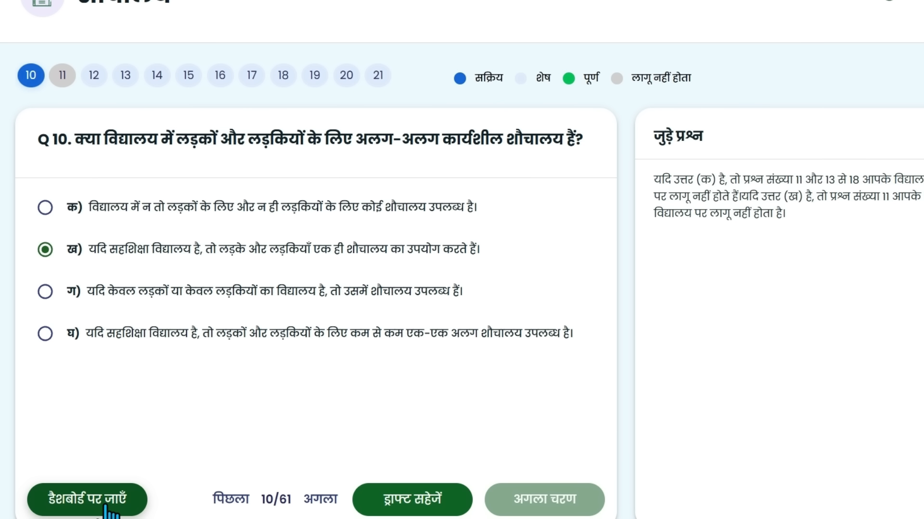
{"action": "left_click", "coordinate": [111, 508]}
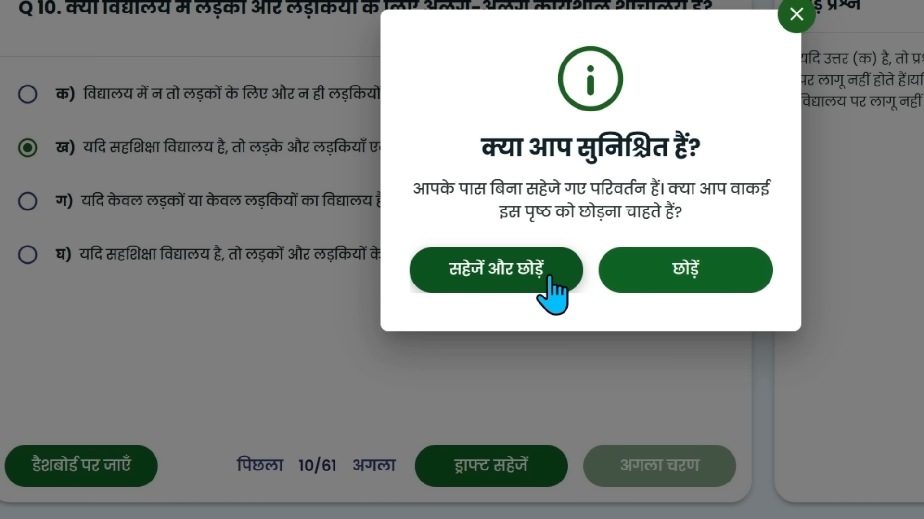
{"action": "left_click", "coordinate": [491, 278]}
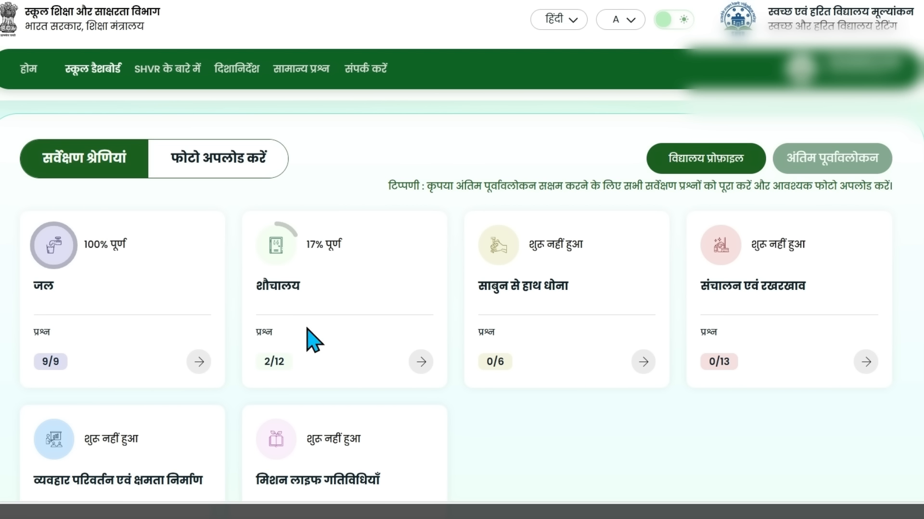
- Review the completion status of all survey categories, and examine the photo upload entries through to the two Eco Club ones
{"action": "scroll", "coordinate": [282, 356], "scroll_direction": "down", "scroll_amount": 3}
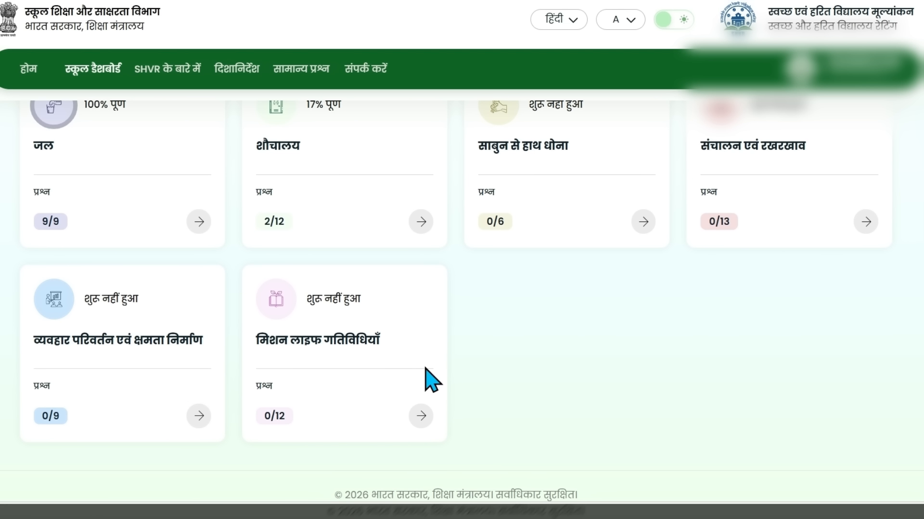
{"action": "scroll", "coordinate": [120, 279], "scroll_direction": "up", "scroll_amount": 2}
{"action": "scroll", "coordinate": [127, 291], "scroll_direction": "up", "scroll_amount": 2}
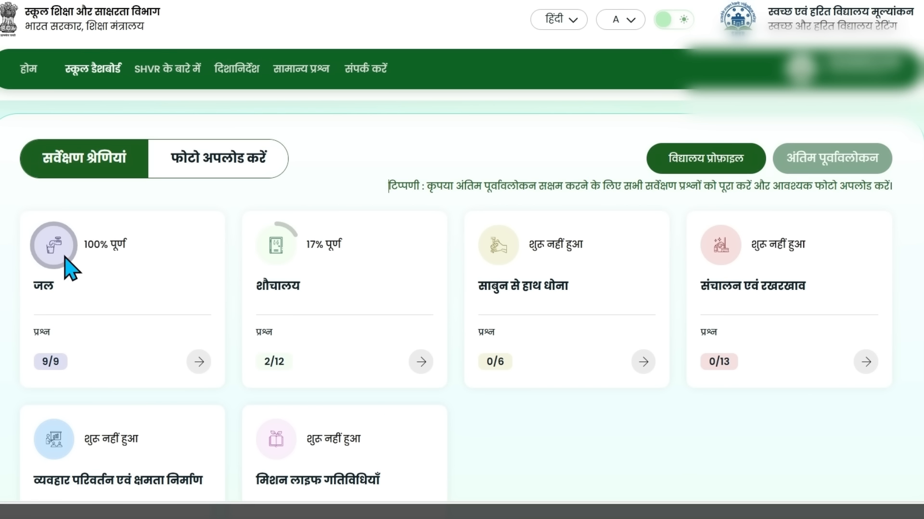
{"action": "scroll", "coordinate": [123, 336], "scroll_direction": "down", "scroll_amount": 3}
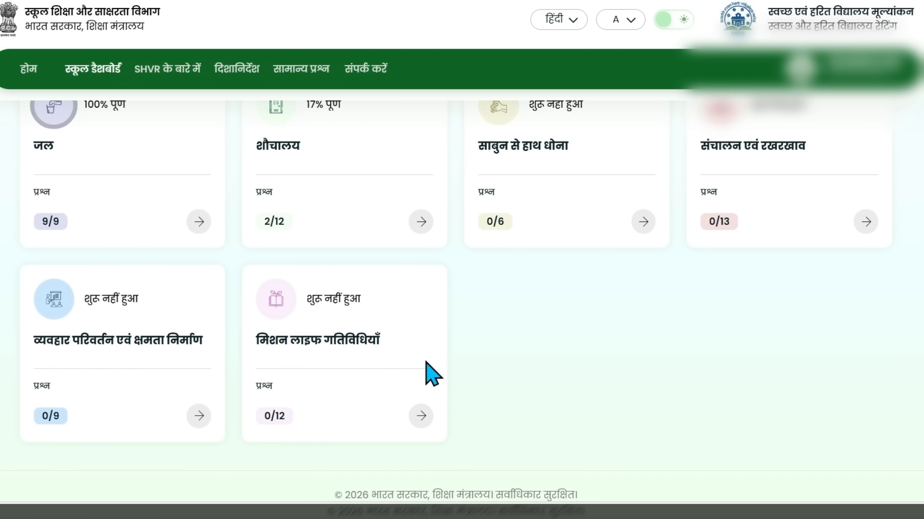
{"action": "scroll", "coordinate": [419, 375], "scroll_direction": "up", "scroll_amount": 3}
{"action": "left_click", "coordinate": [195, 170]}
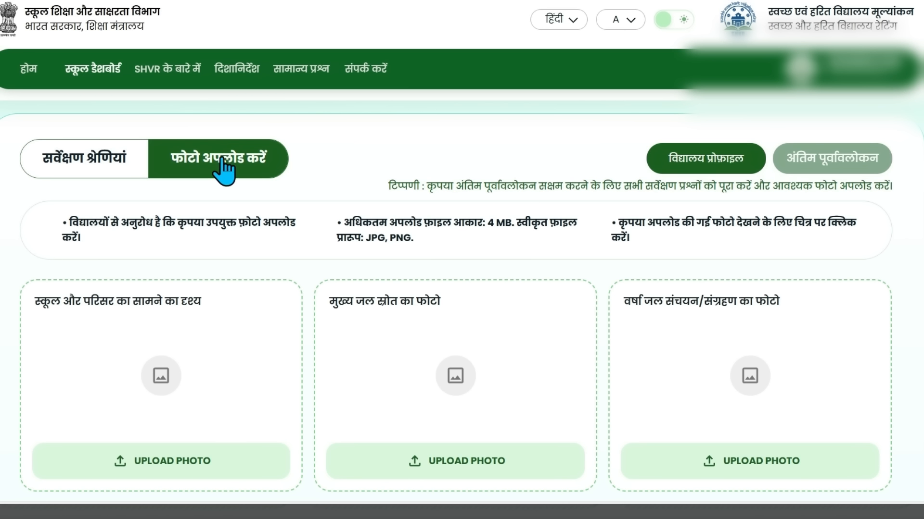
{"action": "scroll", "coordinate": [291, 226], "scroll_direction": "down", "scroll_amount": 3}
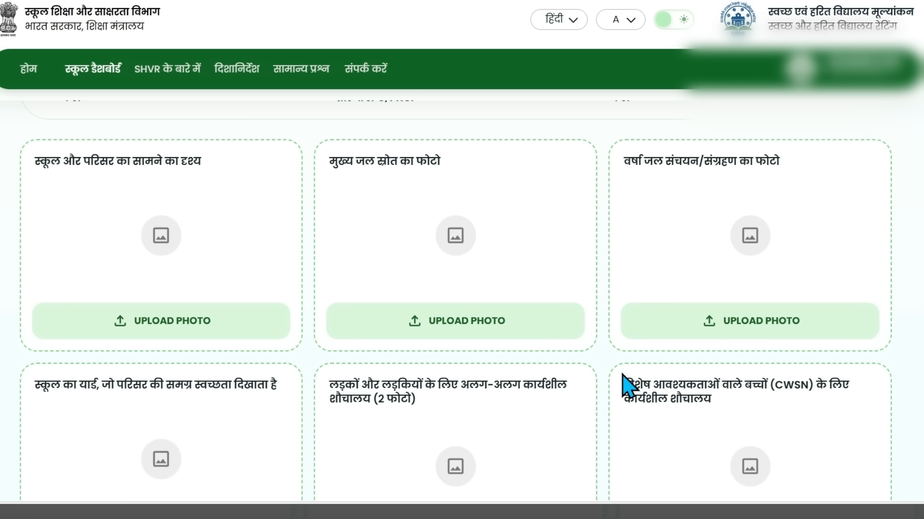
{"action": "scroll", "coordinate": [447, 298], "scroll_direction": "down", "scroll_amount": 6}
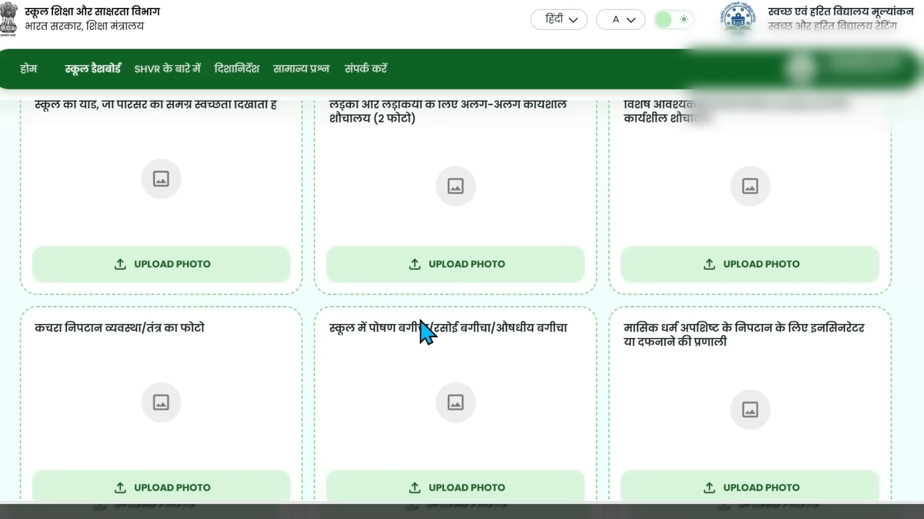
{"action": "scroll", "coordinate": [423, 332], "scroll_direction": "down", "scroll_amount": 3}
{"action": "scroll", "coordinate": [425, 329], "scroll_direction": "down", "scroll_amount": 10}
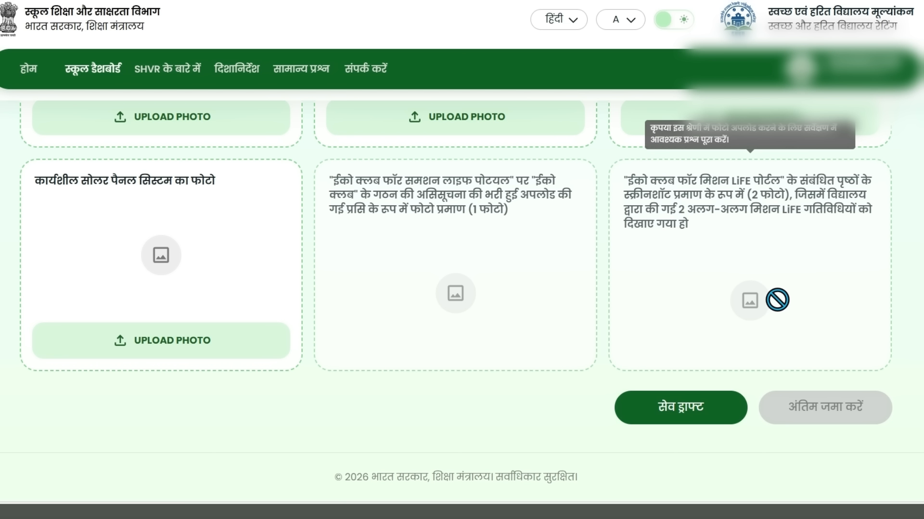
{"action": "scroll", "coordinate": [477, 317], "scroll_direction": "up", "scroll_amount": 15}
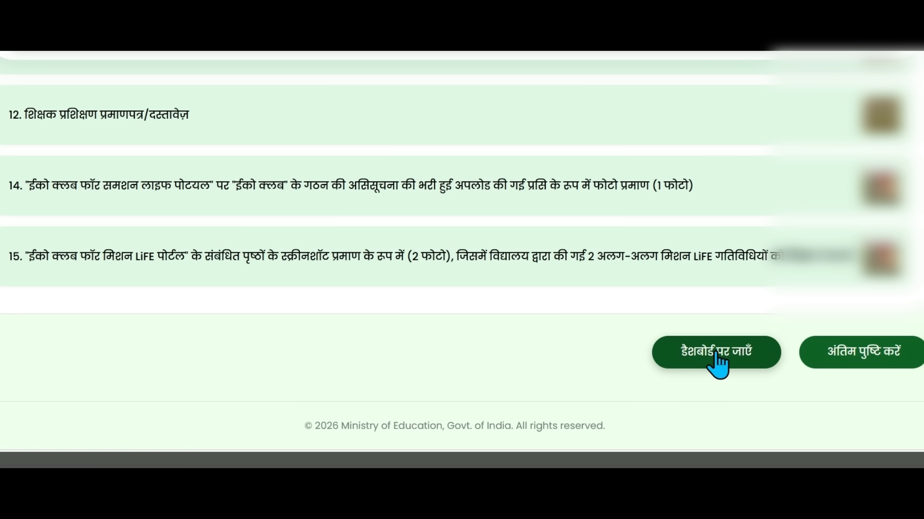
- Give the final confirmation for the completed survey, submit it and return to the school dashboard
{"action": "left_click", "coordinate": [896, 362]}
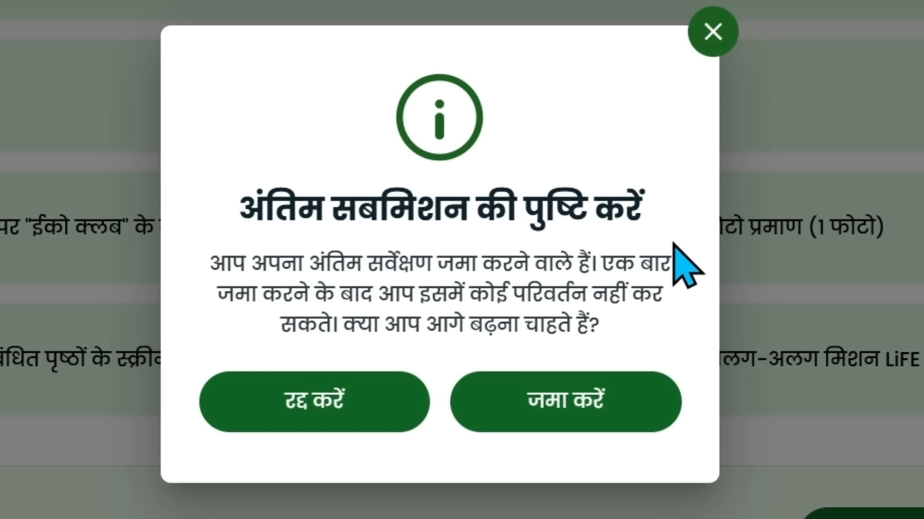
{"action": "left_click", "coordinate": [572, 406]}
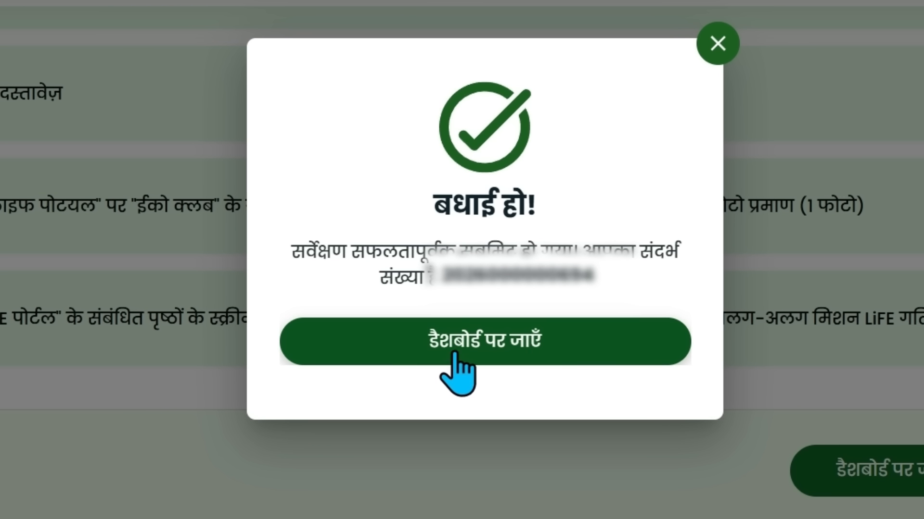
{"action": "left_click", "coordinate": [491, 355]}
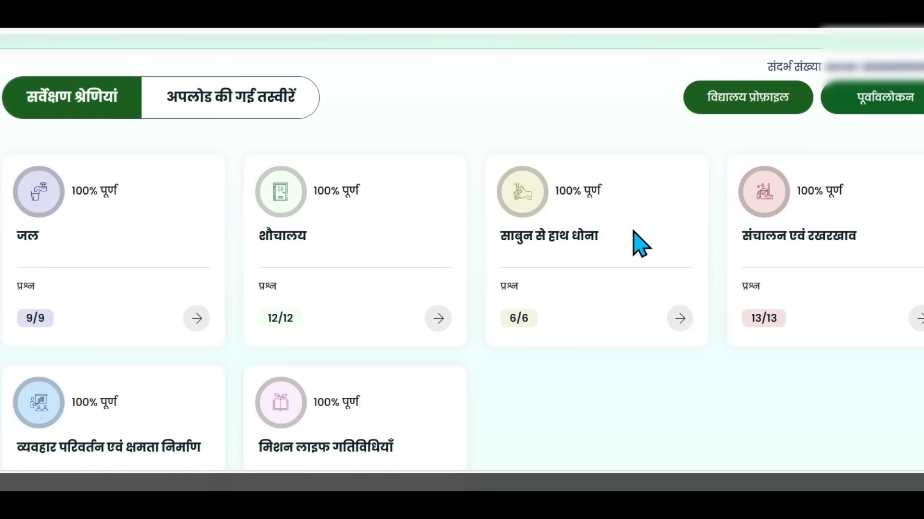